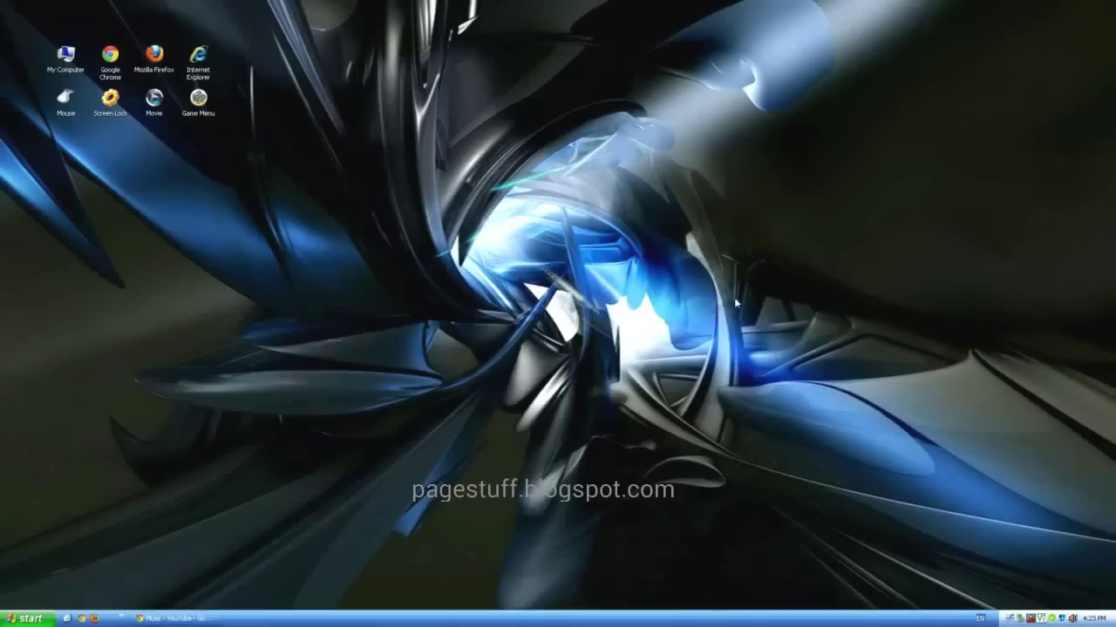
Open Device Manager in the Computer Management console and move its window down clear of the desktop icons.
right_click(65, 56)
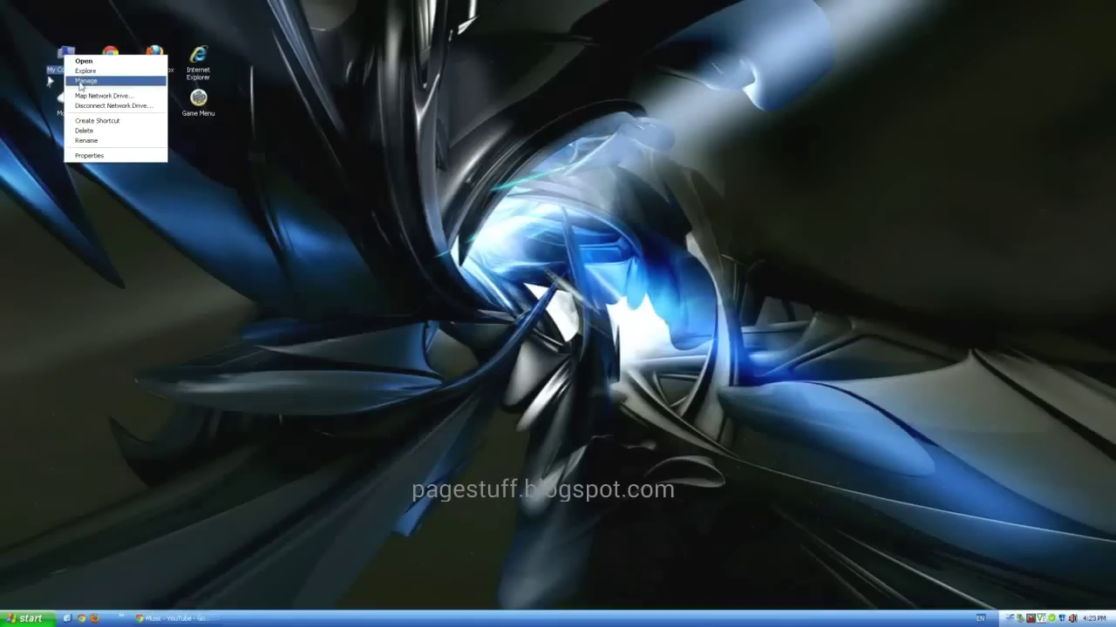
left_click(80, 81)
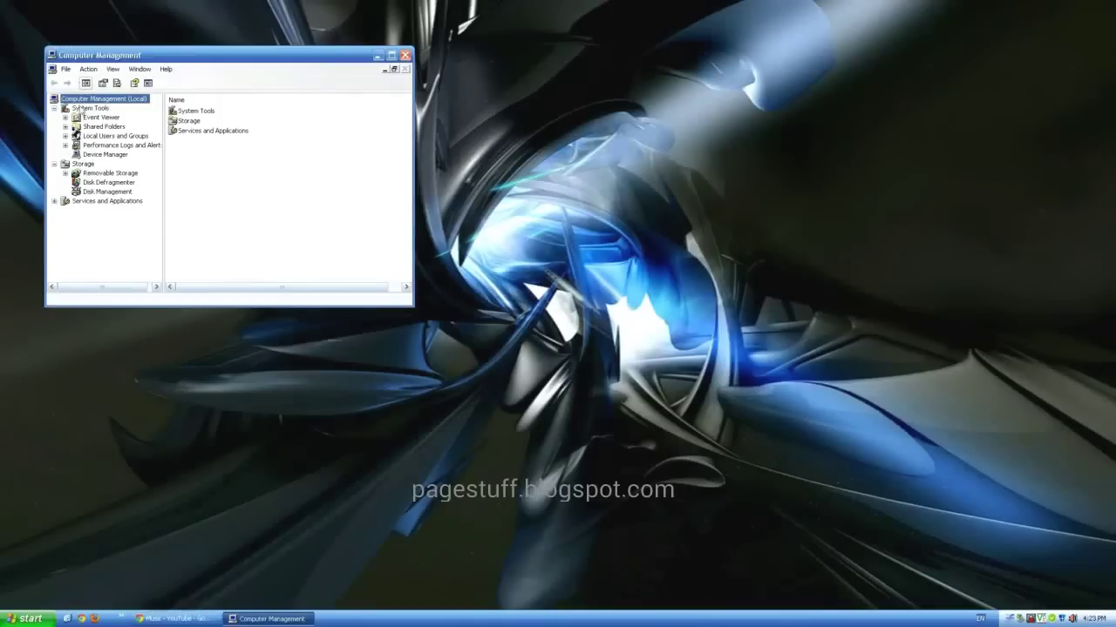
left_click(103, 154)
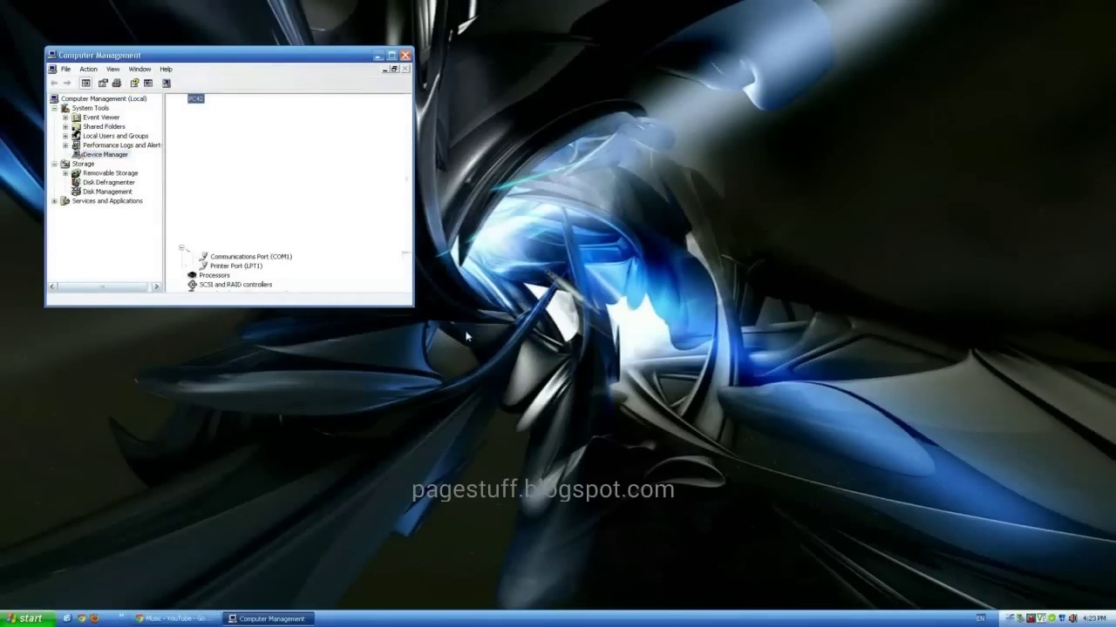
left_click_drag(280, 57, 266, 170)
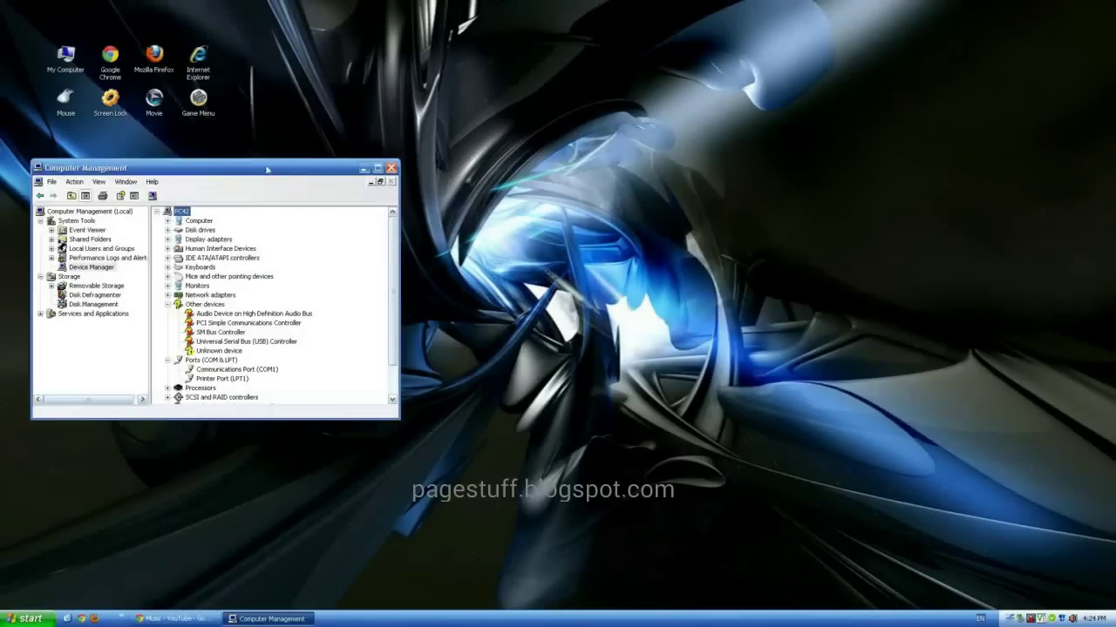
Open the folder E:\vibe x\USB VCOM Driver\USB VCOM Driver from My Computer.
double_click(65, 56)
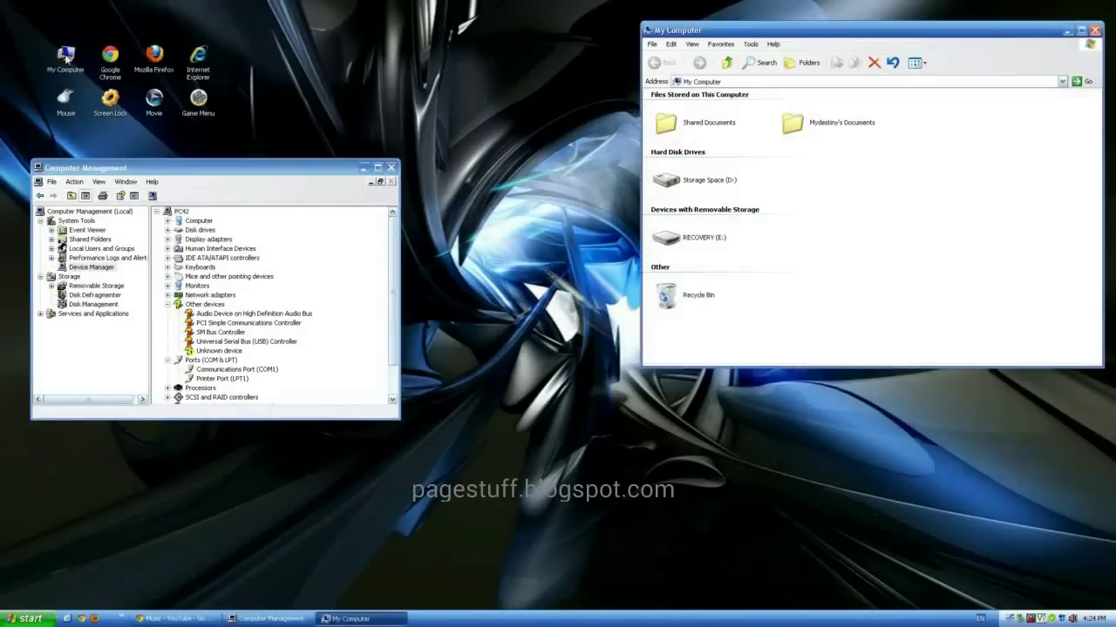
double_click(696, 244)
double_click(788, 106)
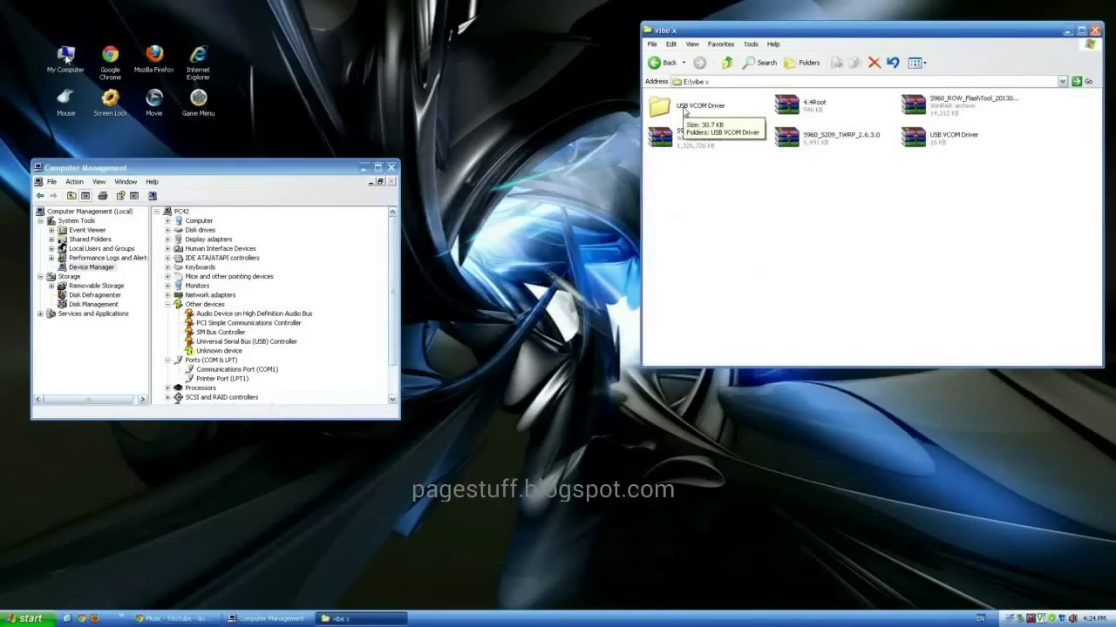
double_click(685, 107)
double_click(693, 108)
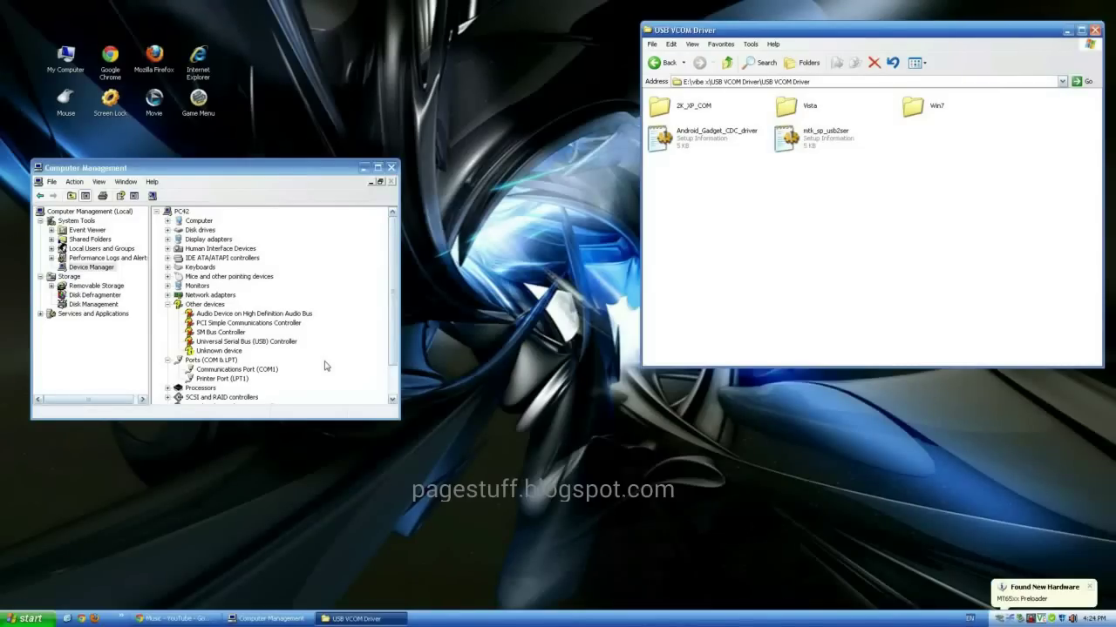
Start a driver update for the MT65xx Preloader device, choosing to install from a list or specific location.
right_click(209, 329)
left_click(218, 329)
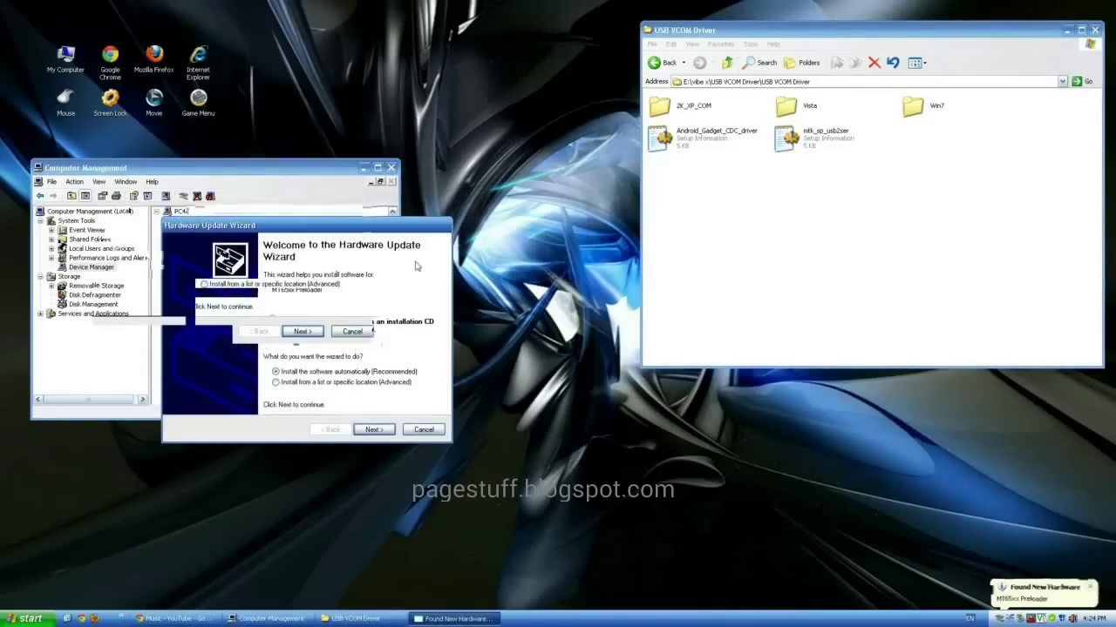
left_click_drag(418, 231, 619, 314)
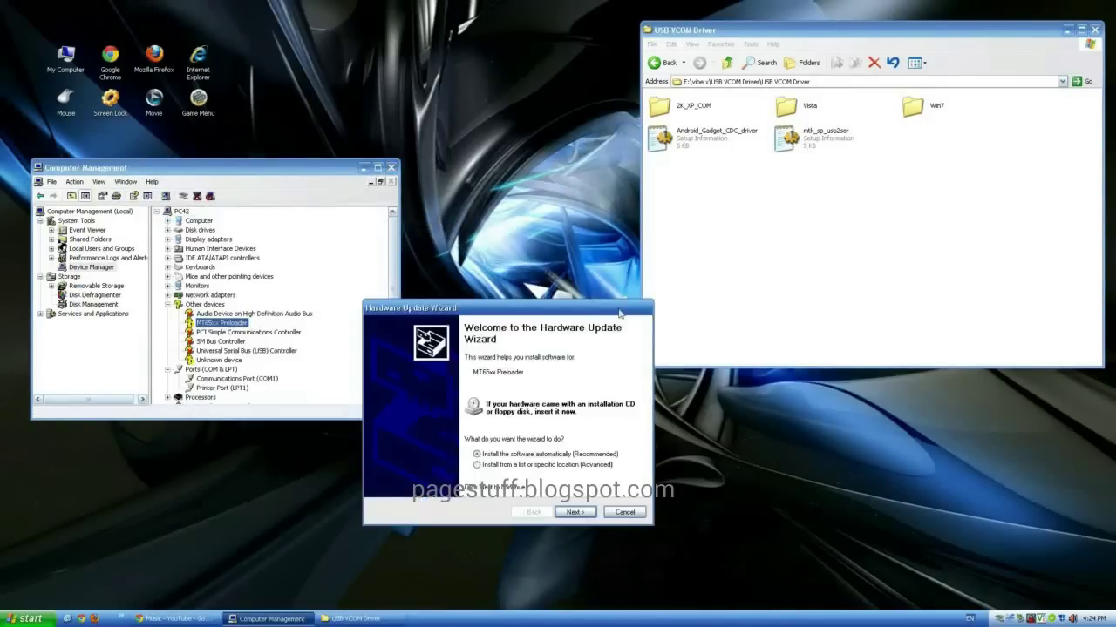
left_click(500, 468)
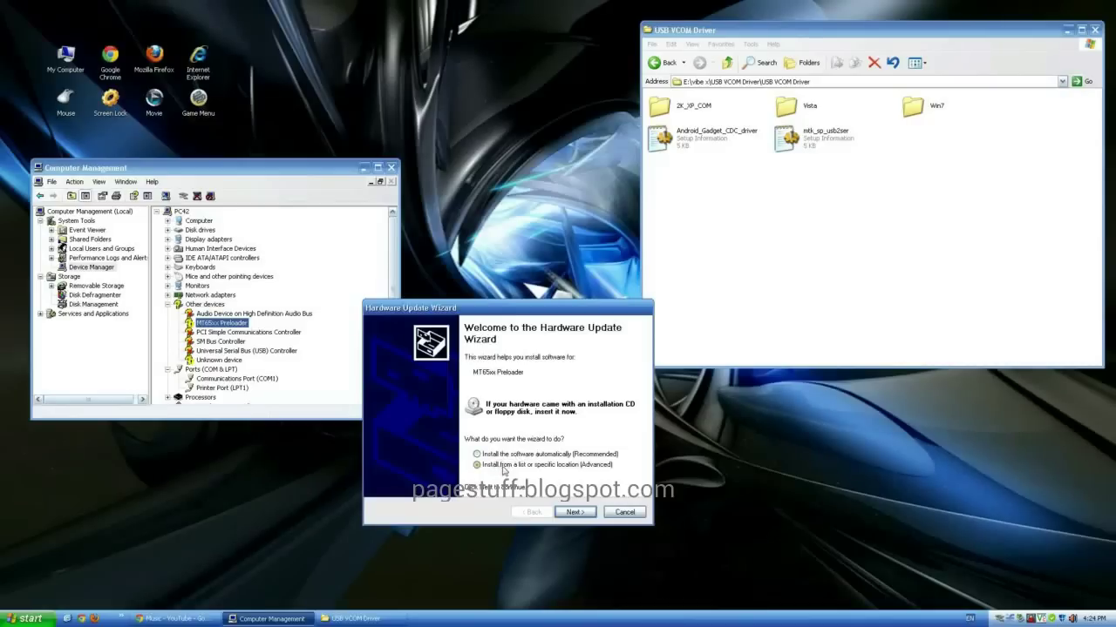
left_click(573, 512)
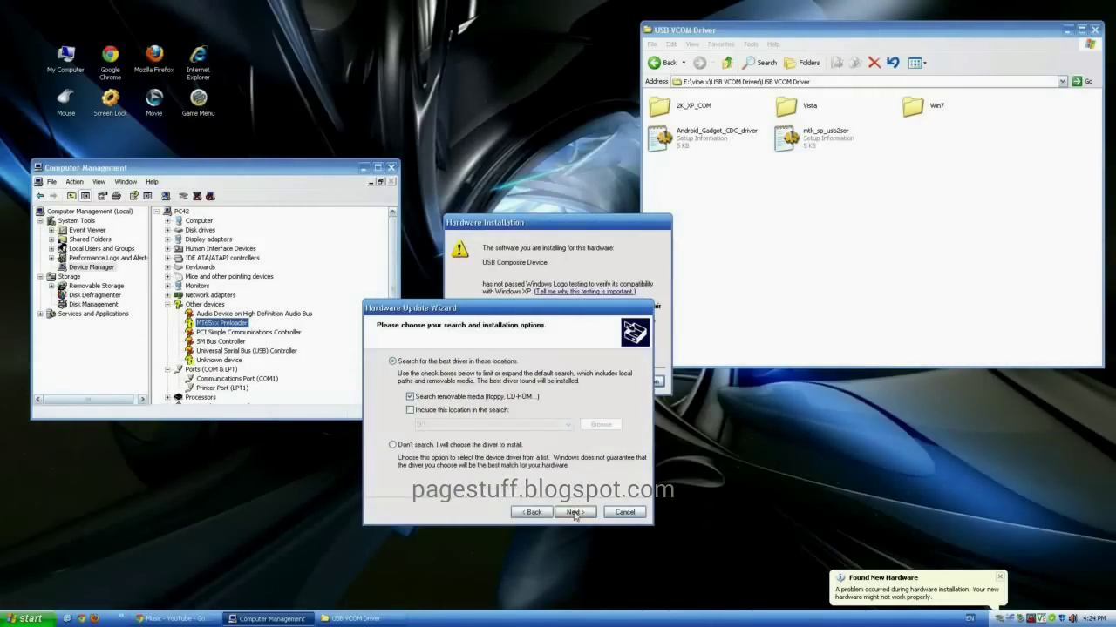
Choose to select the driver without searching, with Ports (COM & LPT) as the hardware type.
left_click(393, 445)
left_click(574, 512)
left_click_drag(625, 415, 624, 458)
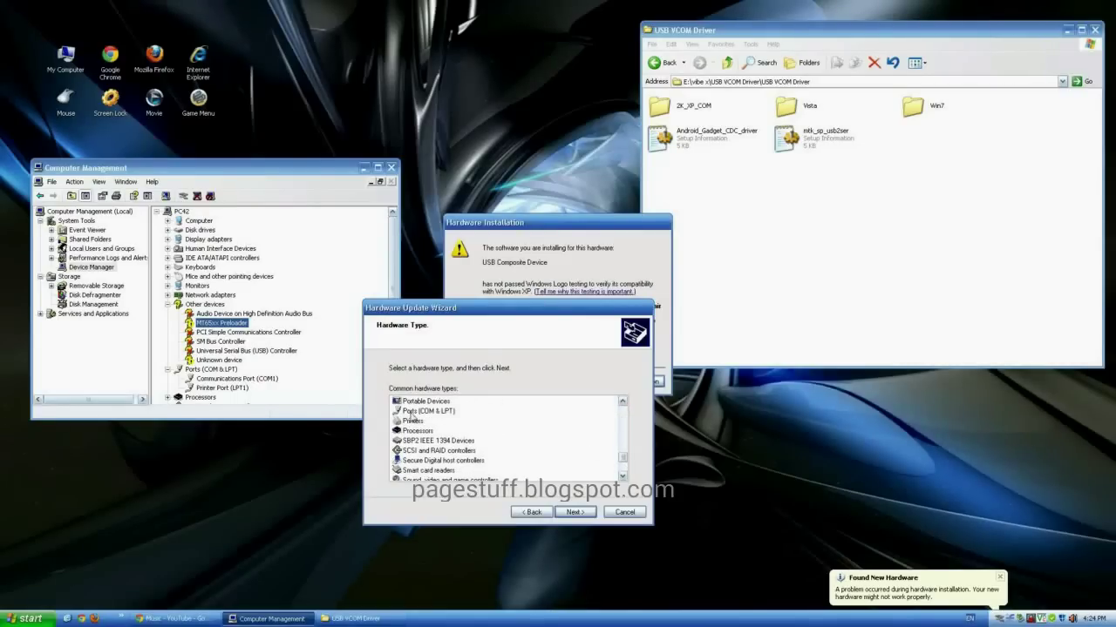
left_click(417, 411)
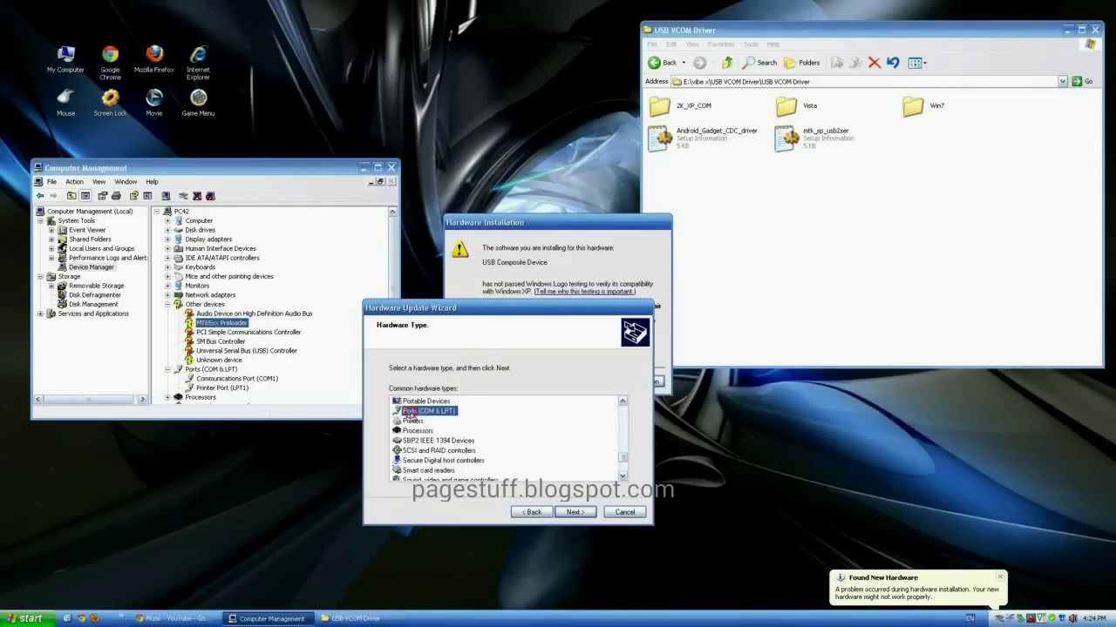
left_click(575, 513)
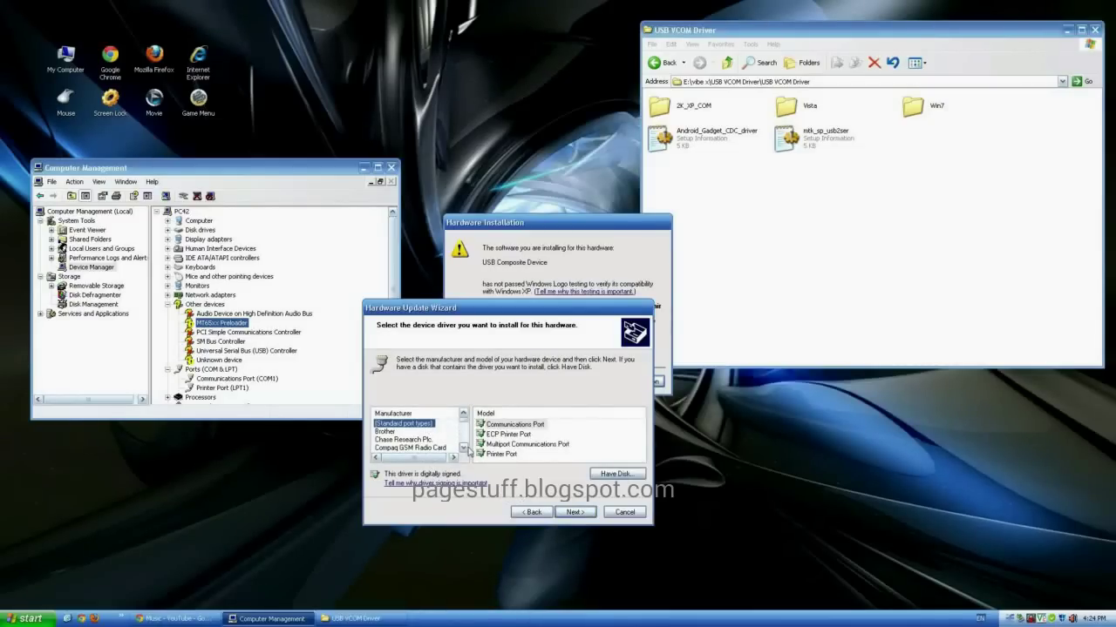
Select usb2ser_2kXP from E:\vibe x\USB VCOM Driver\USB VCOM Driver\2K_XP_COM as the manufacturer's driver file.
left_click(615, 474)
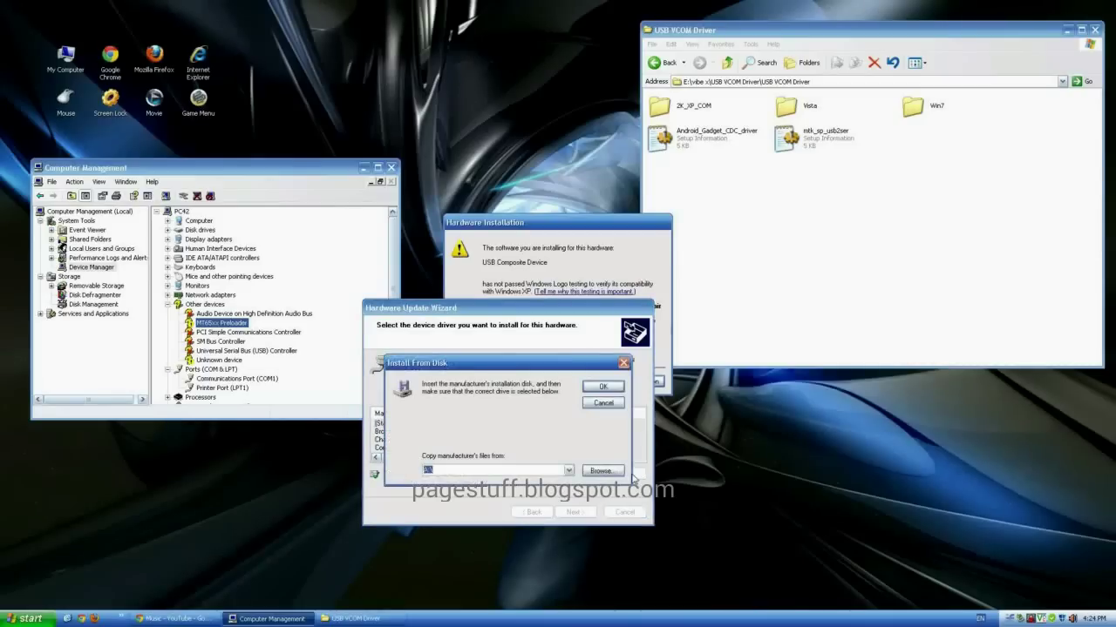
left_click(601, 471)
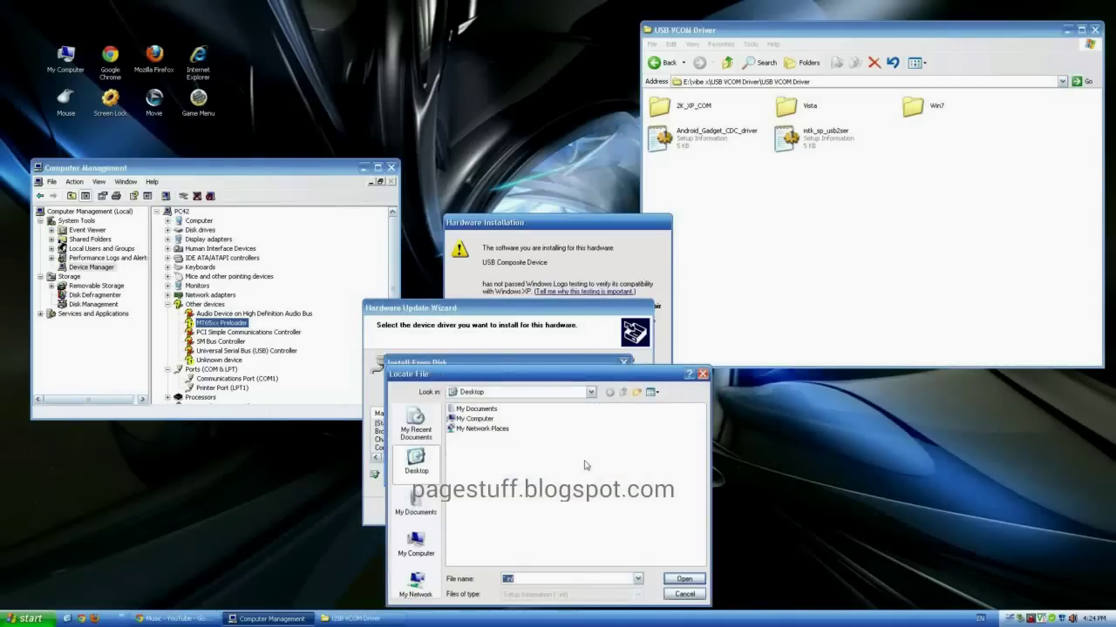
left_click(417, 544)
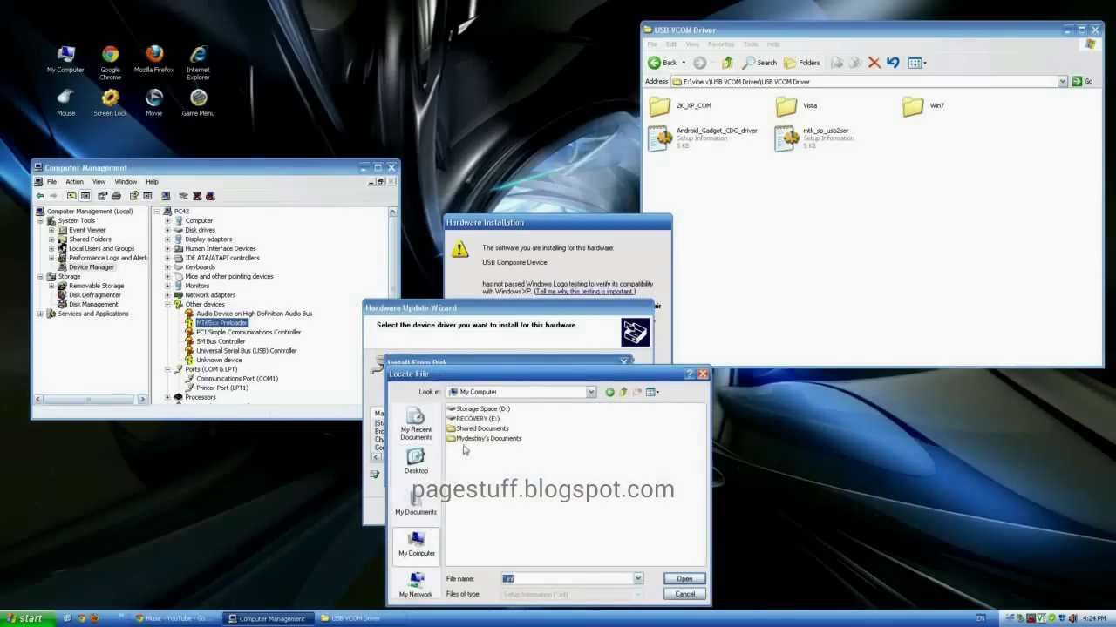
left_click(476, 419)
double_click(476, 419)
double_click(470, 419)
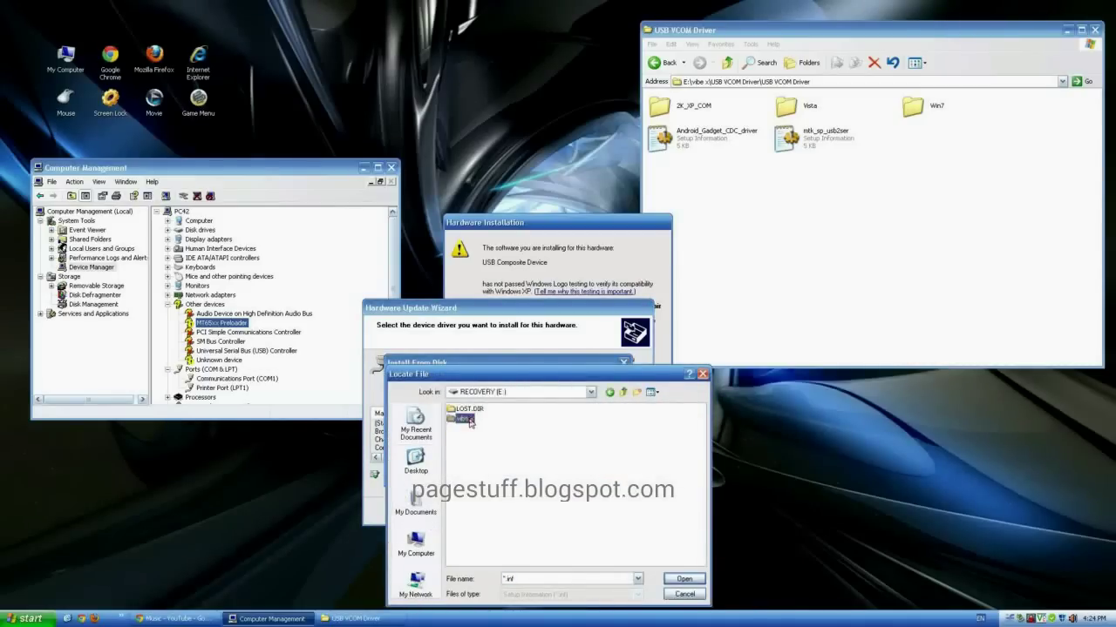
double_click(475, 409)
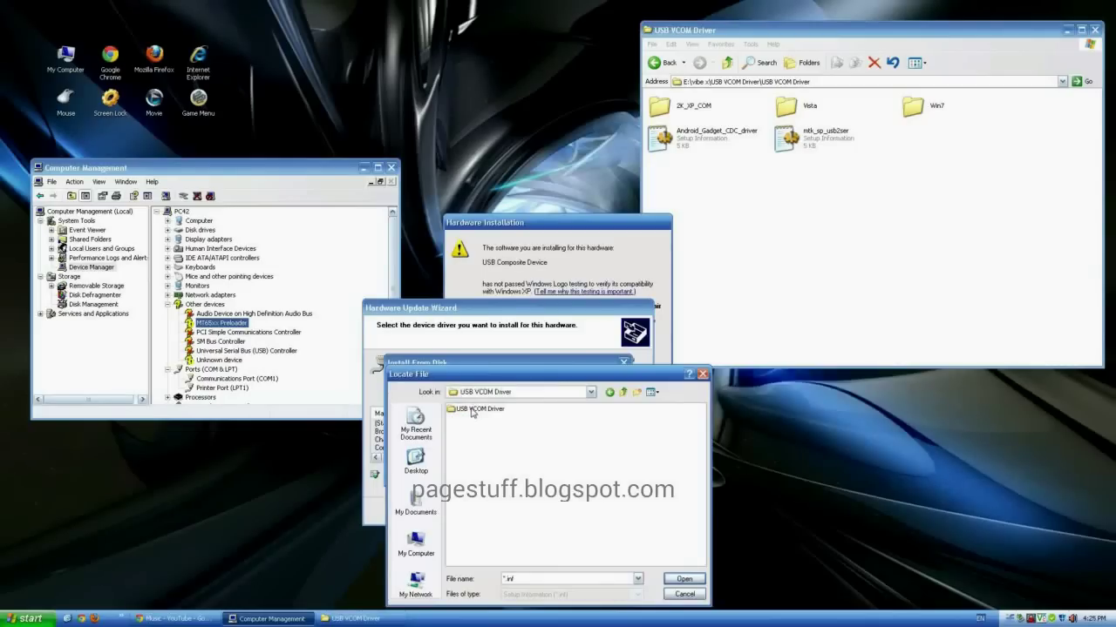
double_click(470, 410)
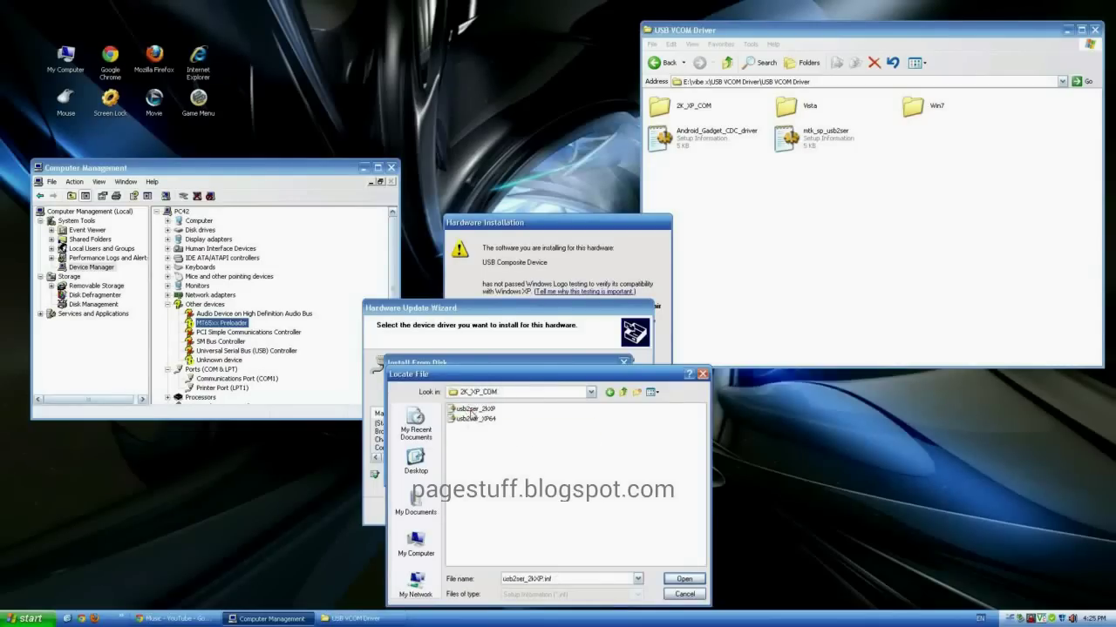
left_click(476, 409)
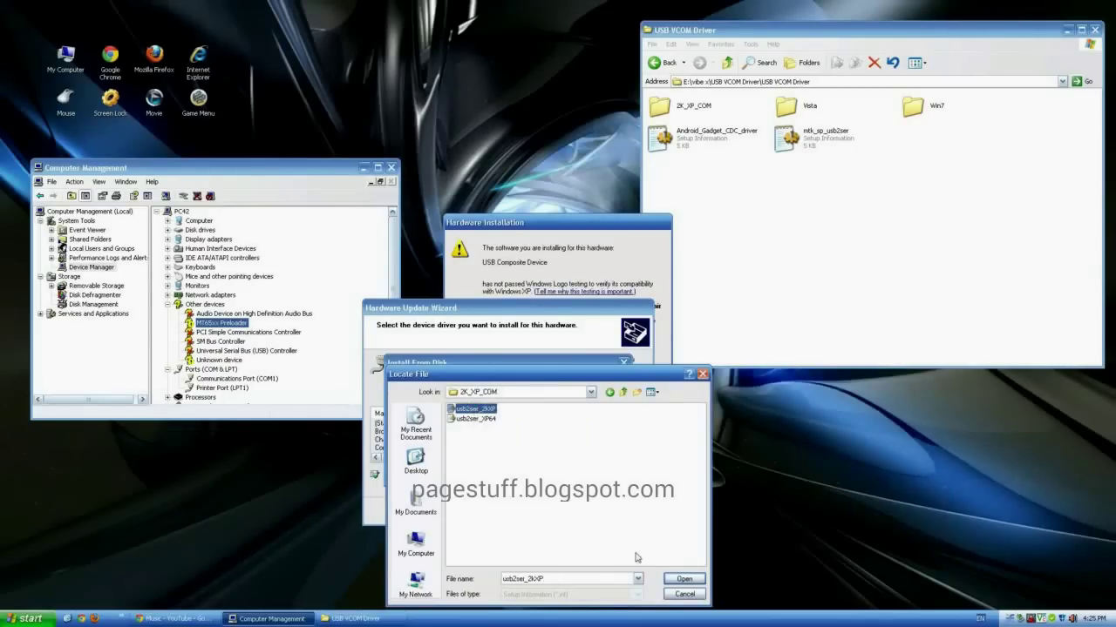
left_click(684, 579)
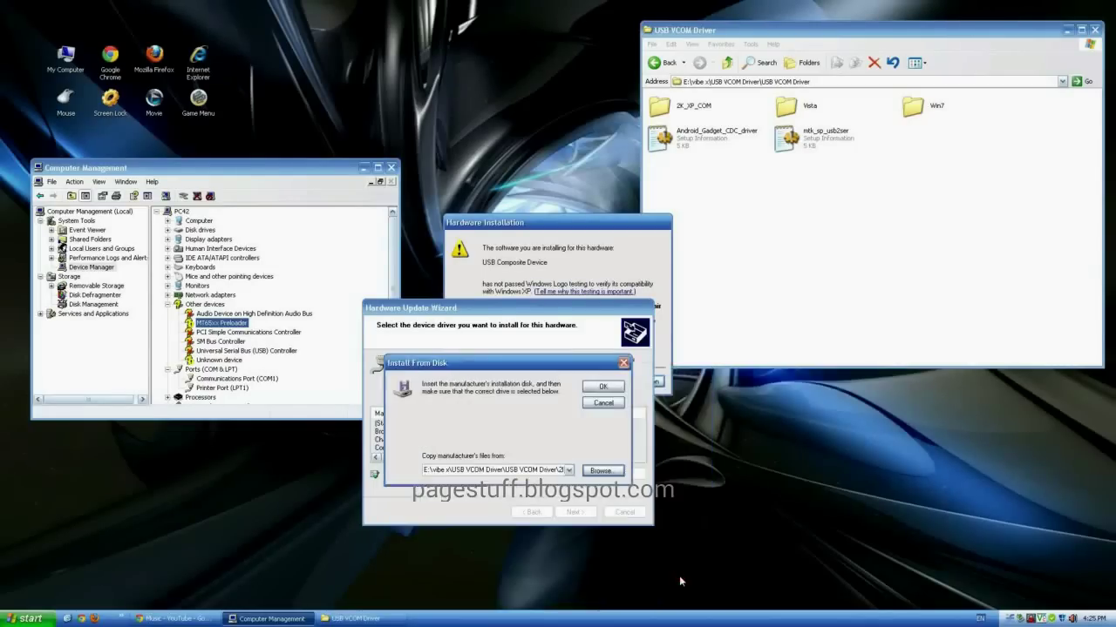
Install the MediaTek PreLoader USB VCOM Port driver from the chosen location and finish the Hardware Update Wizard.
left_click(610, 388)
left_click(575, 512)
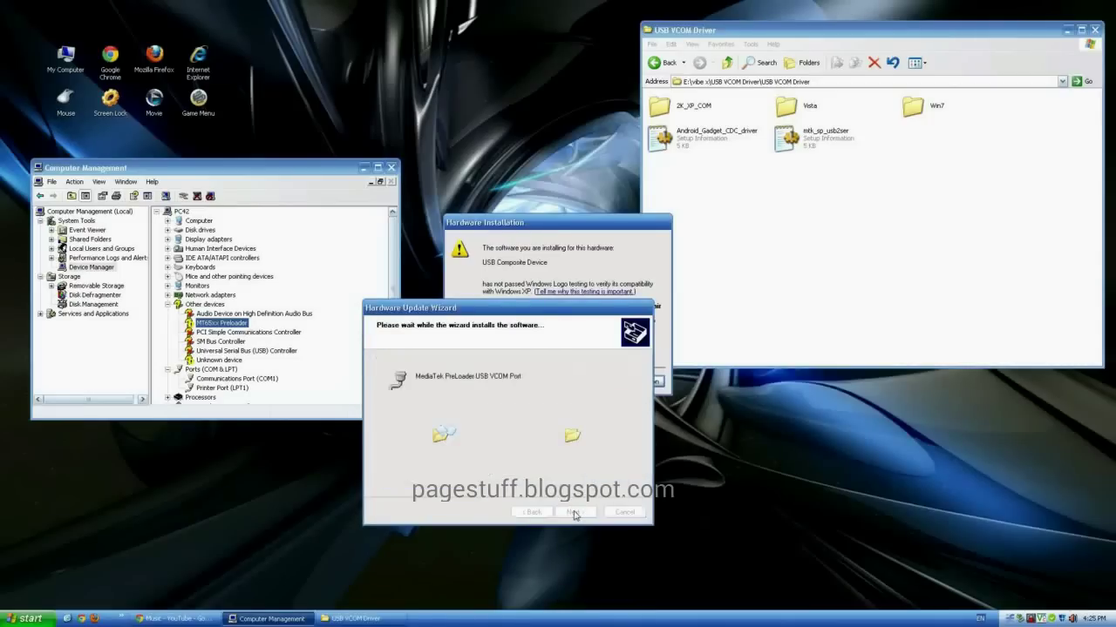
left_click(576, 383)
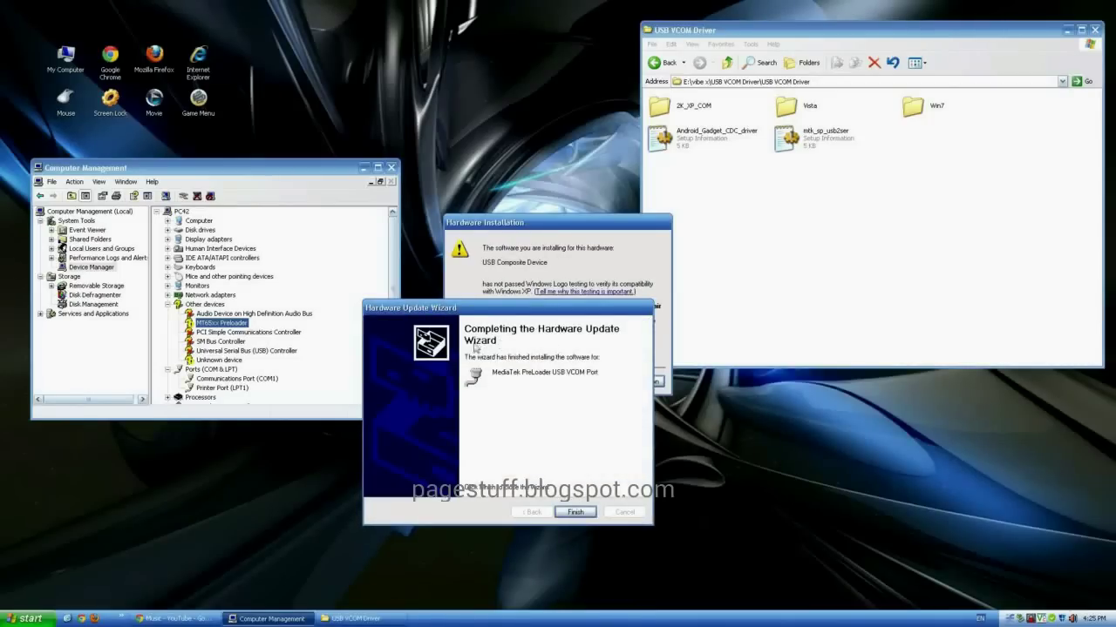
left_click(575, 512)
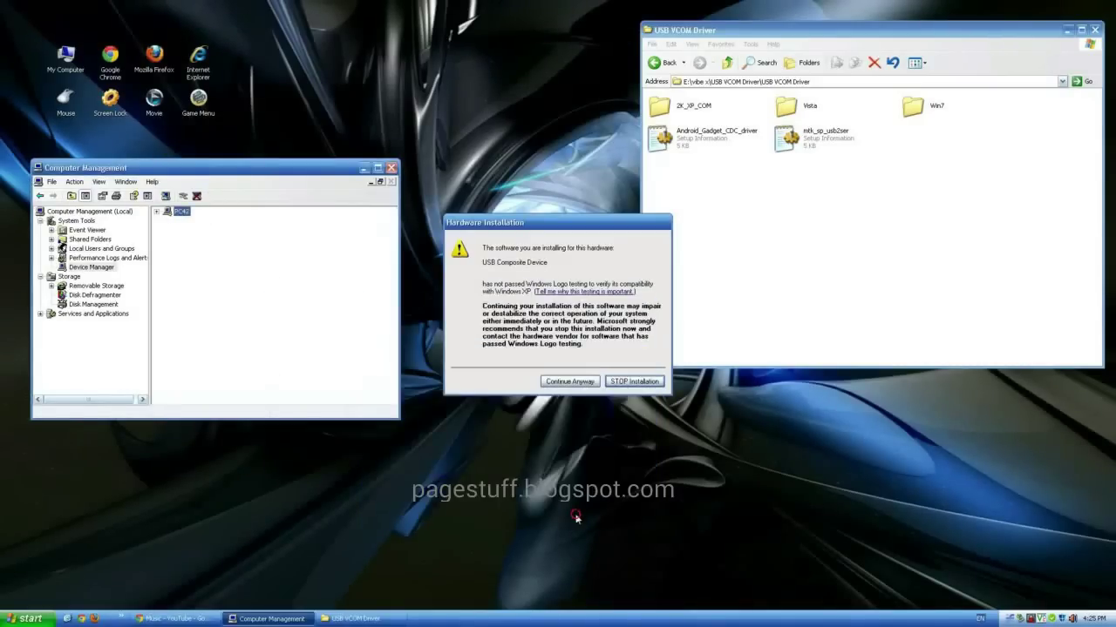
Allow the untested USB Composite Device and Generic USB Hub drivers to install, and close Computer Management.
left_click(570, 383)
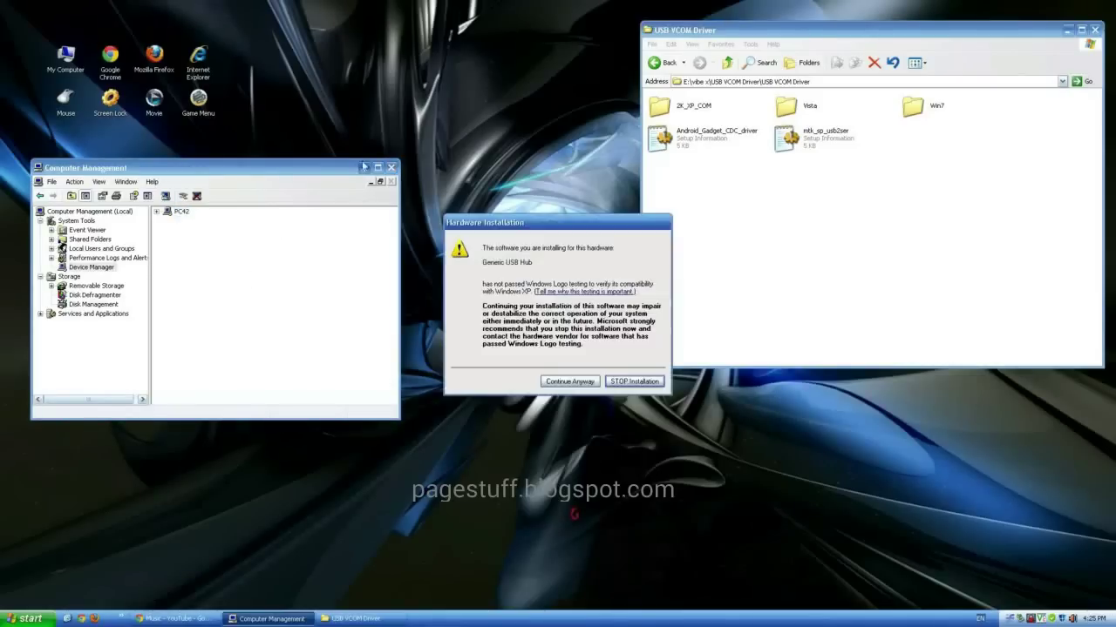
left_click(578, 382)
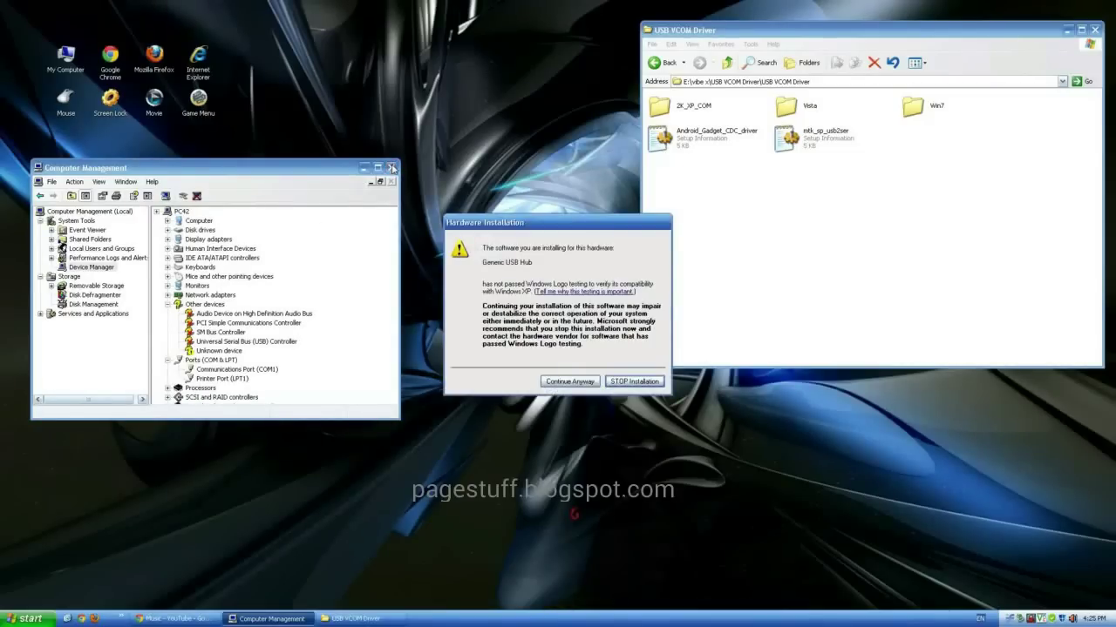
left_click(569, 381)
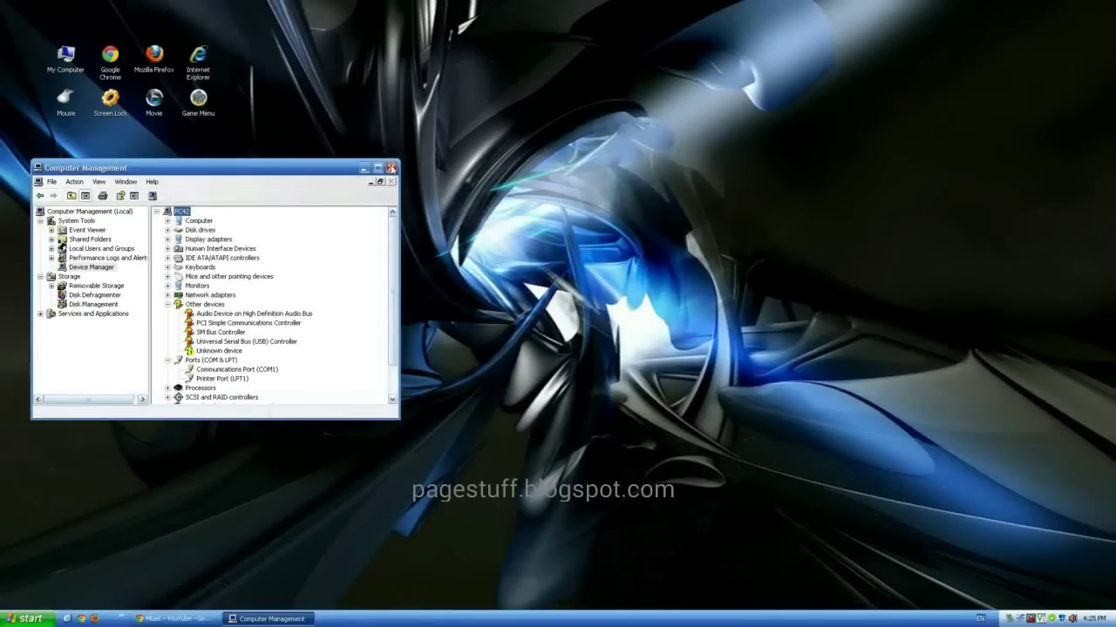
left_click(391, 168)
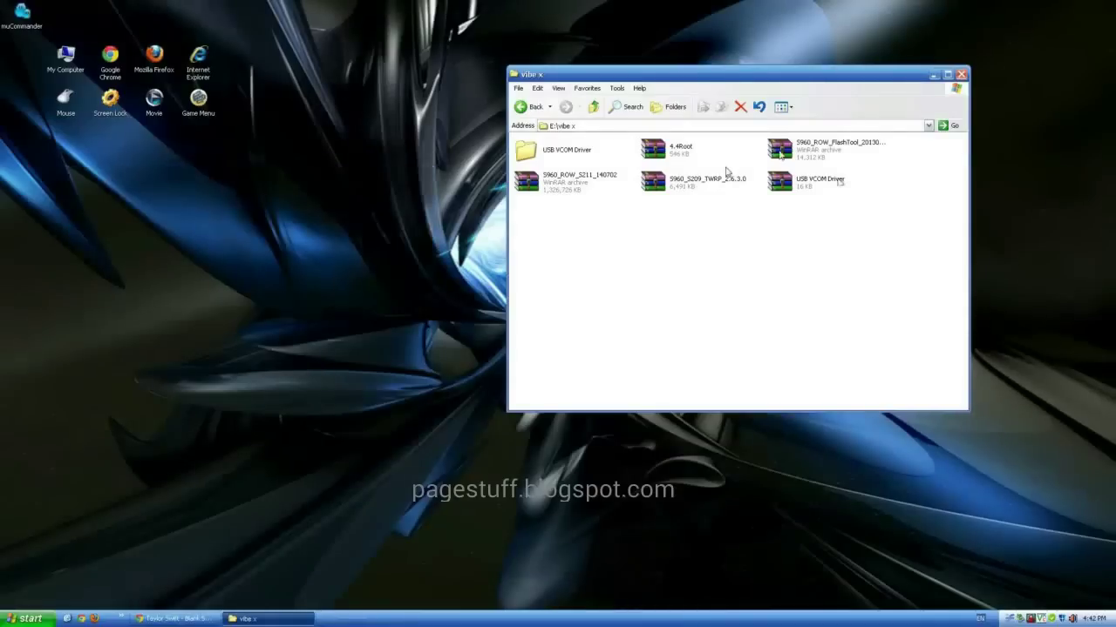
Extract the S960_ROW_FlashTool archive into its own folder within vibe x and refresh the file listing.
right_click(779, 150)
left_click(837, 195)
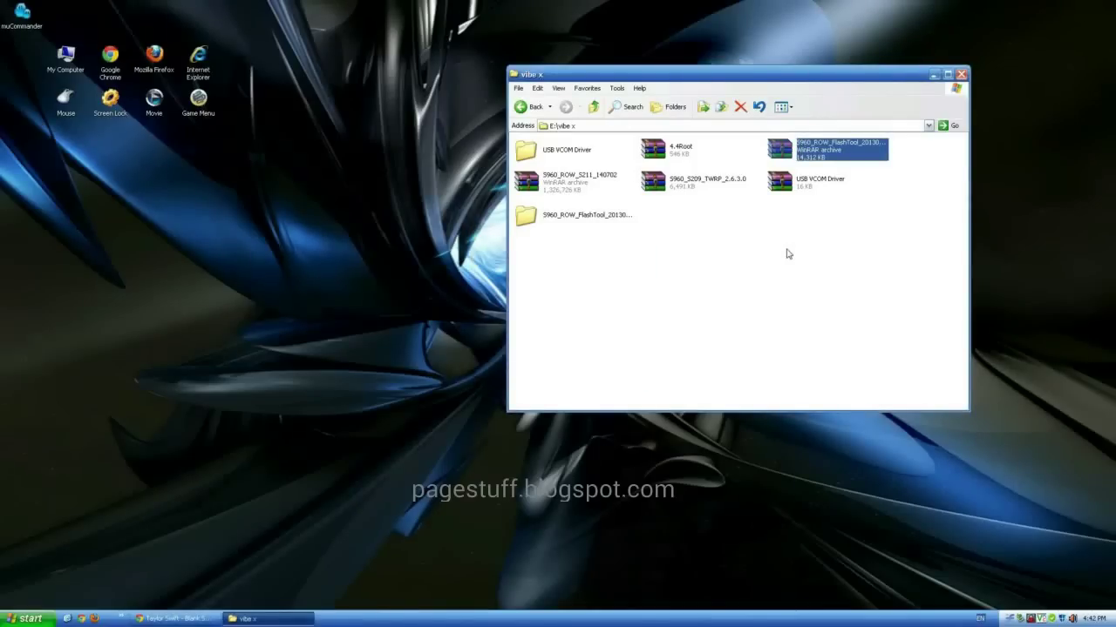
right_click(752, 267)
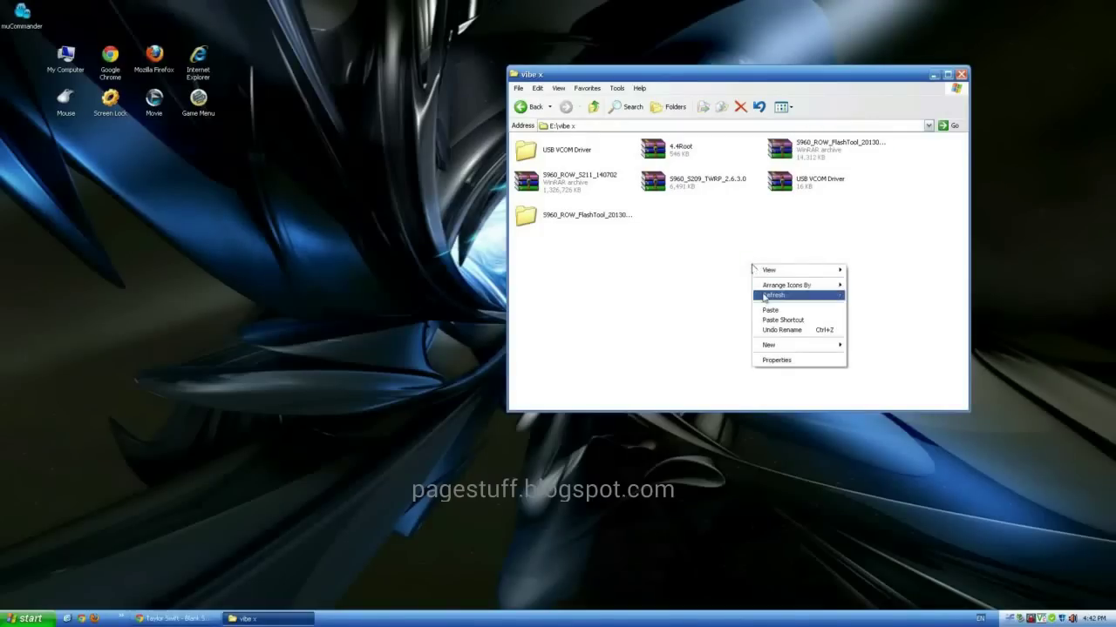
left_click(764, 296)
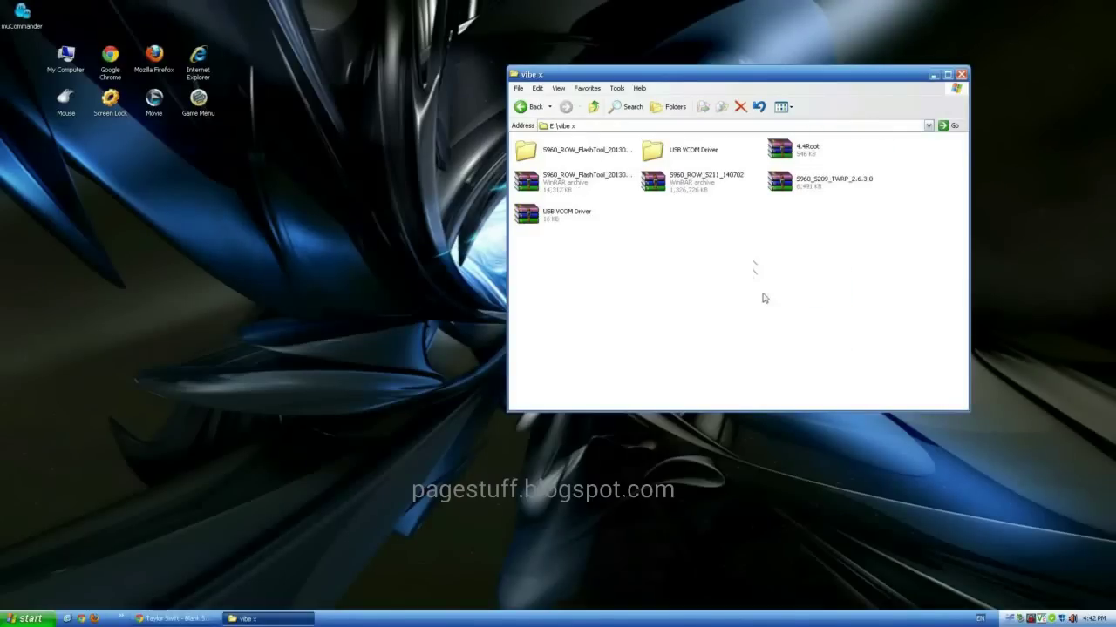
Extract the S960_ROW_S211_140702 archive into its own folder within vibe x and refresh the file listing.
right_click(662, 186)
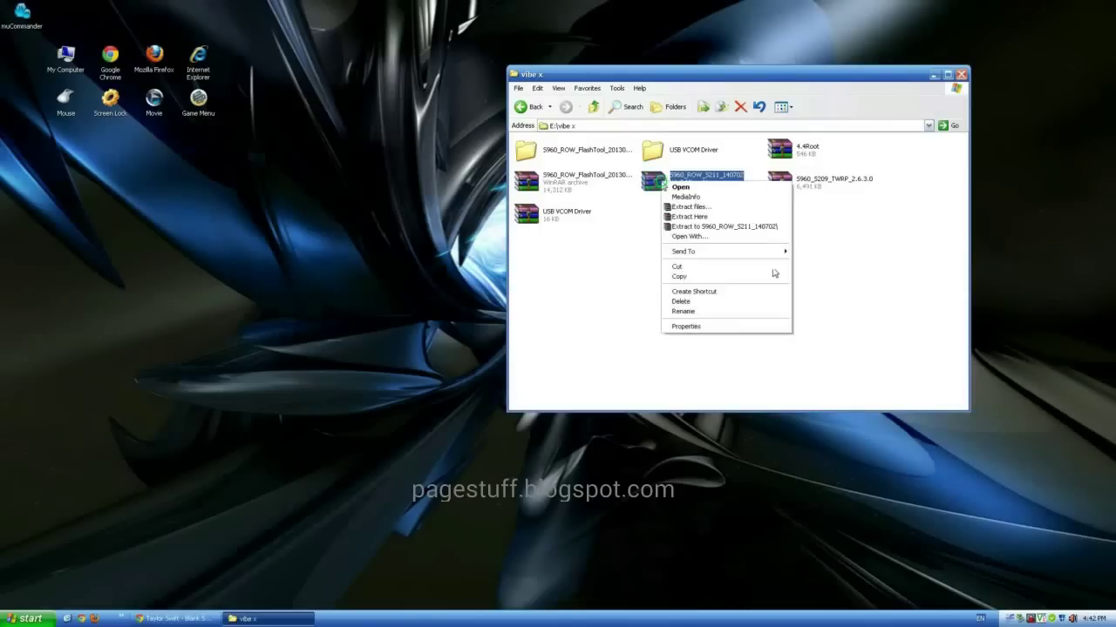
left_click(685, 227)
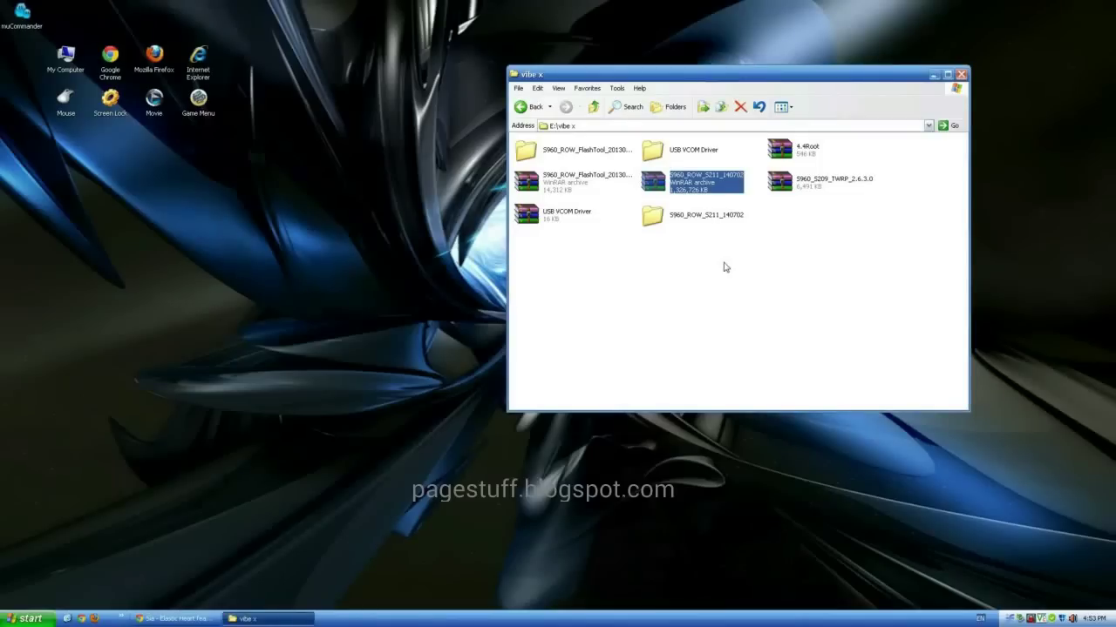
right_click(664, 275)
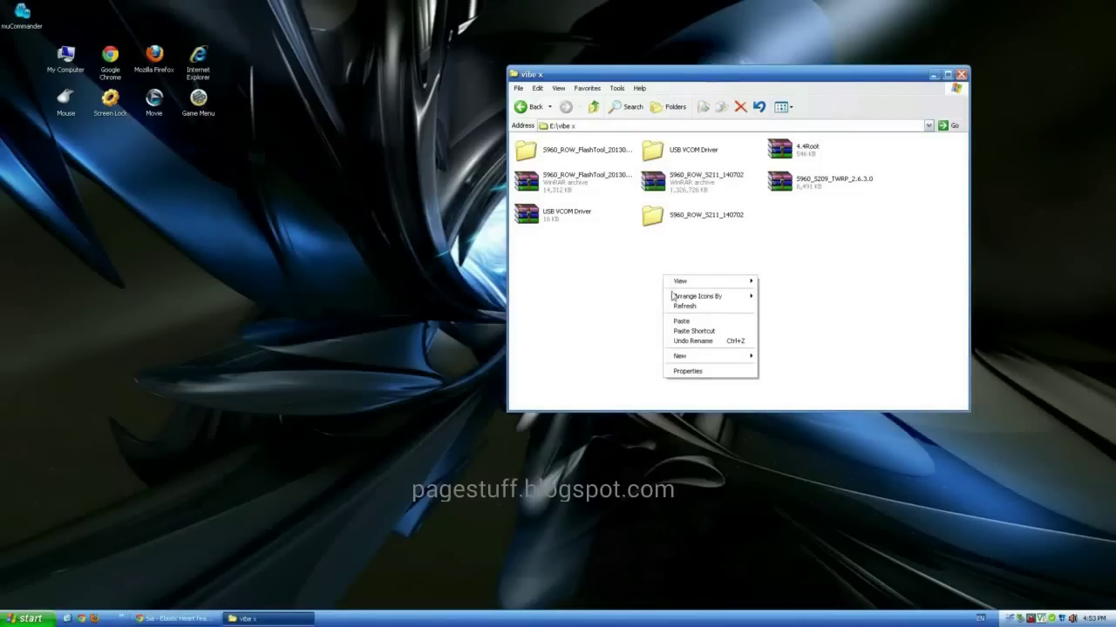
left_click(678, 306)
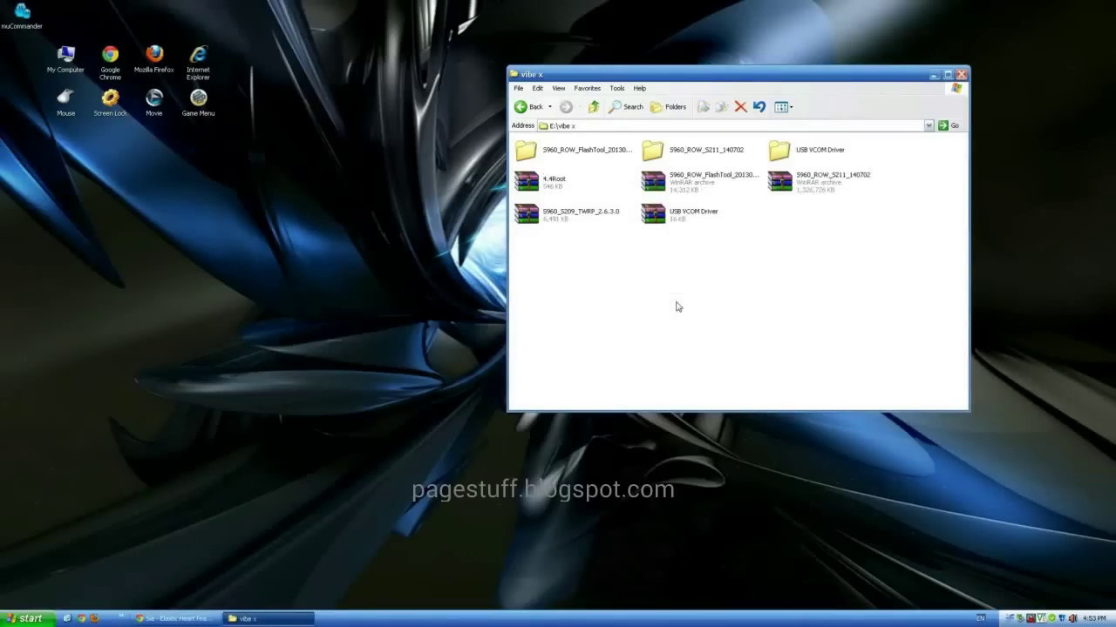
Extract the S960_S209_TWRP_2.6.3.0 archive into its own folder within vibe x and refresh the file listing.
right_click(525, 219)
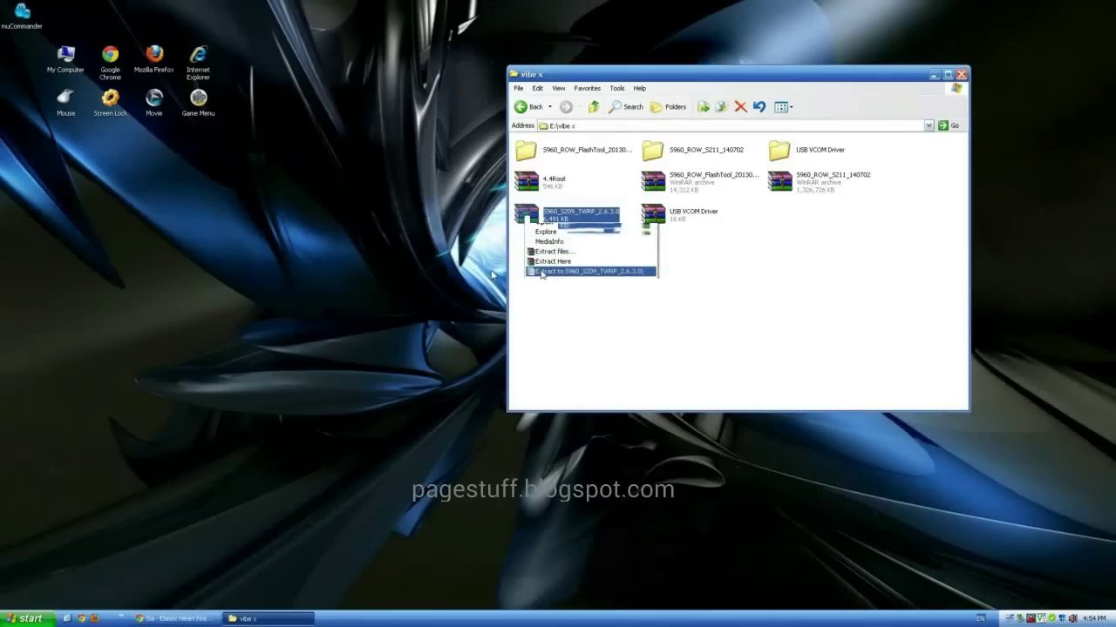
left_click(541, 271)
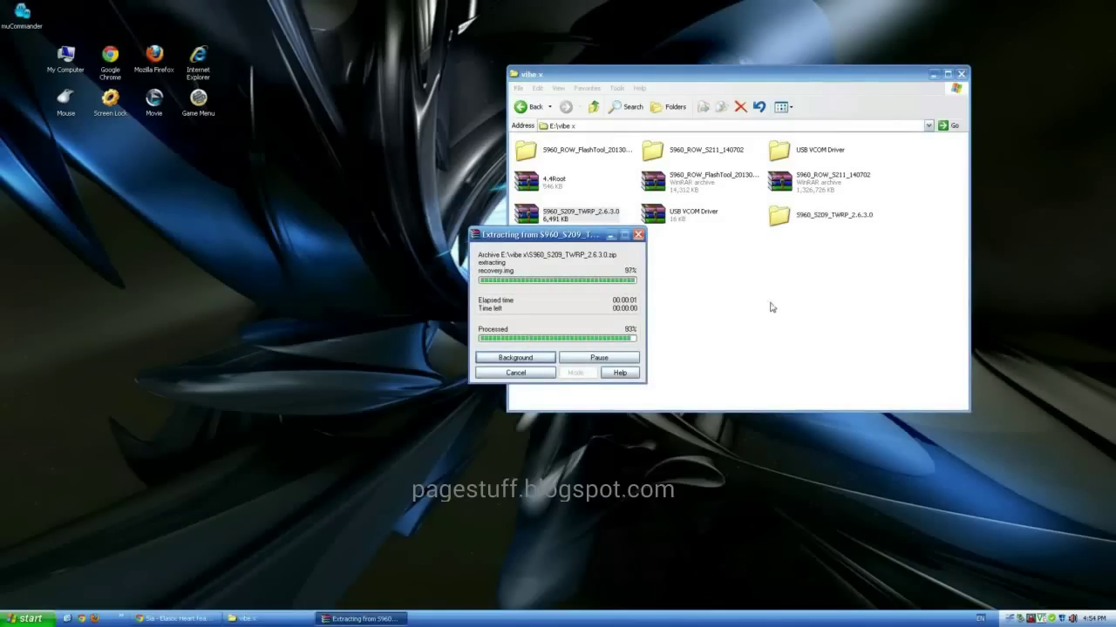
right_click(687, 281)
left_click(702, 311)
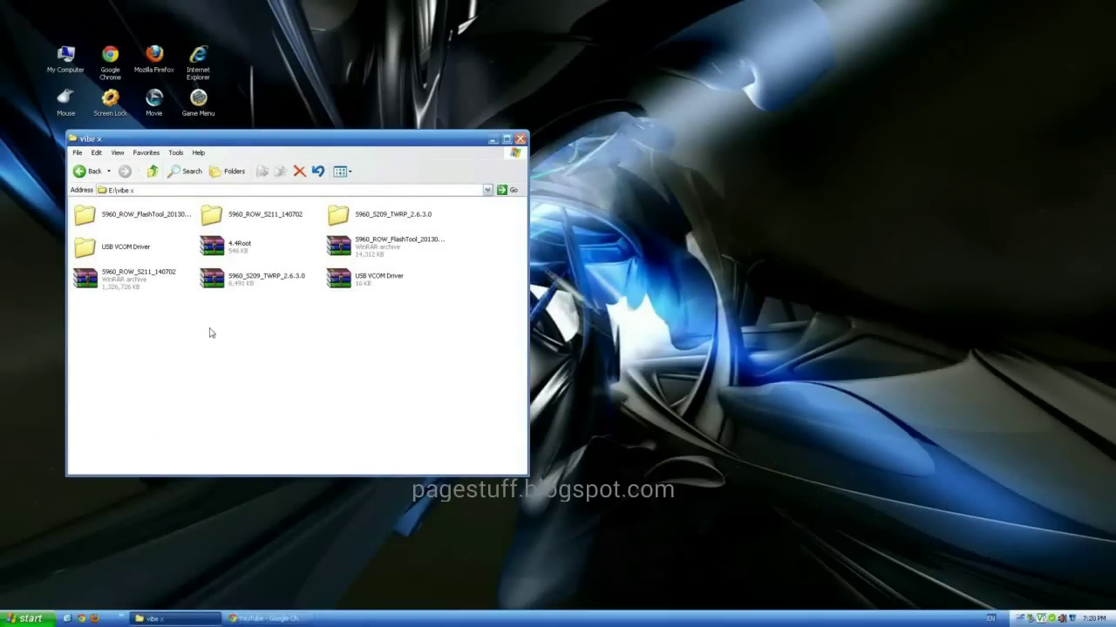
Launch Flash_tool from the extracted S960_ROW_FlashTool_20130809_(v3.1320) folder and enable DA DL All With Check Sum.
left_click(137, 219)
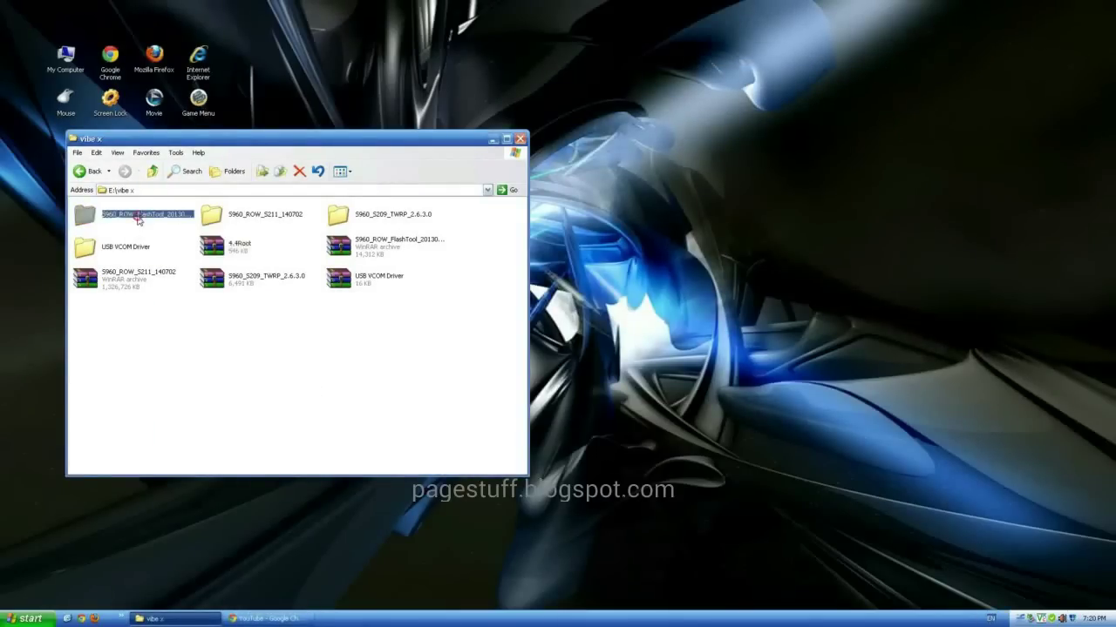
double_click(137, 220)
double_click(137, 217)
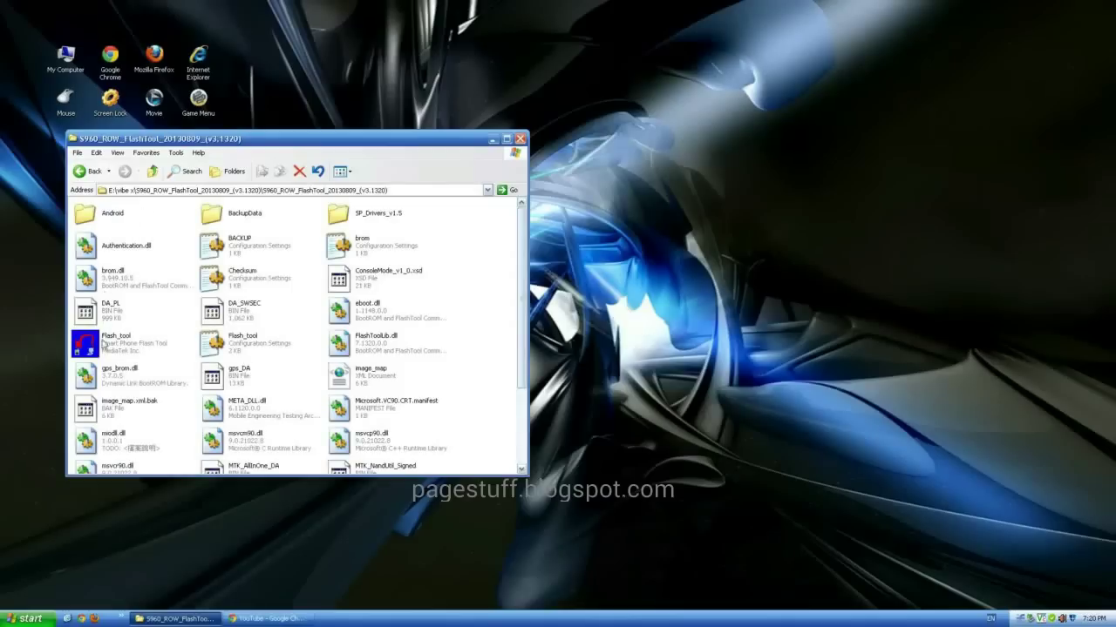
double_click(93, 351)
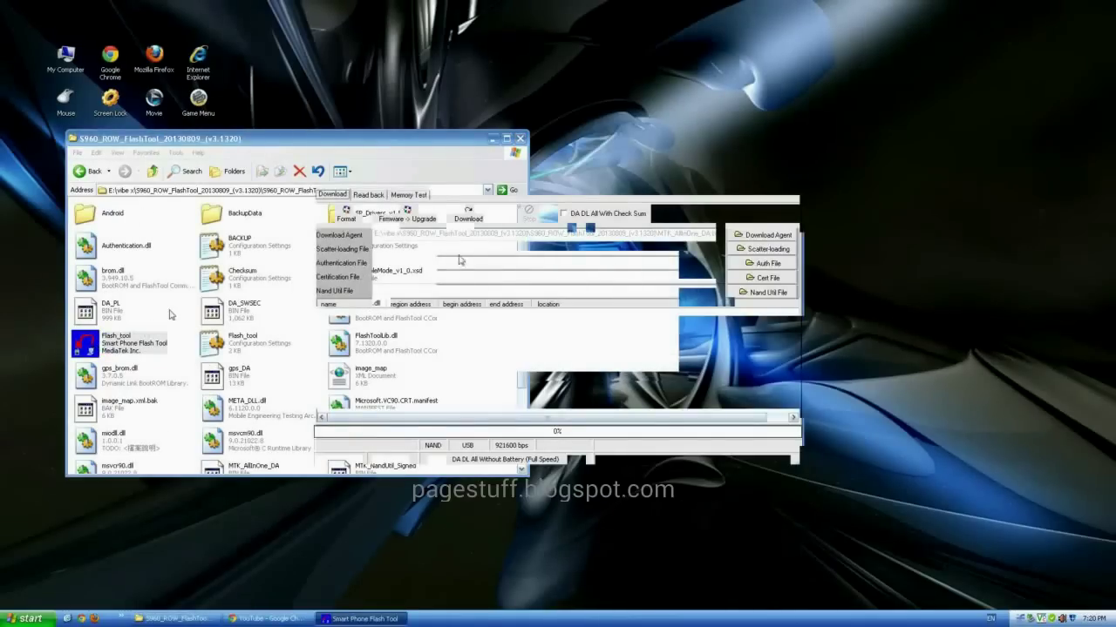
left_click(564, 215)
Load MT6589_Android_scatter_emmc from the target_bin folder of S960_ROW_S211_140702 as the scatter-loading file.
left_click(748, 251)
left_click(632, 156)
left_click(633, 156)
left_click(633, 156)
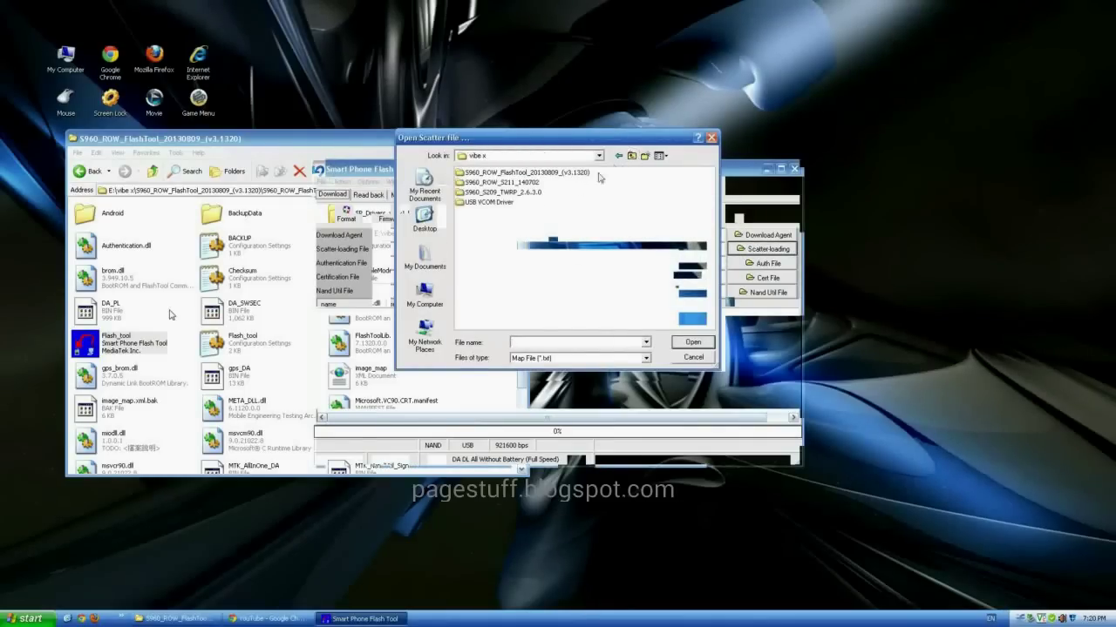
double_click(497, 182)
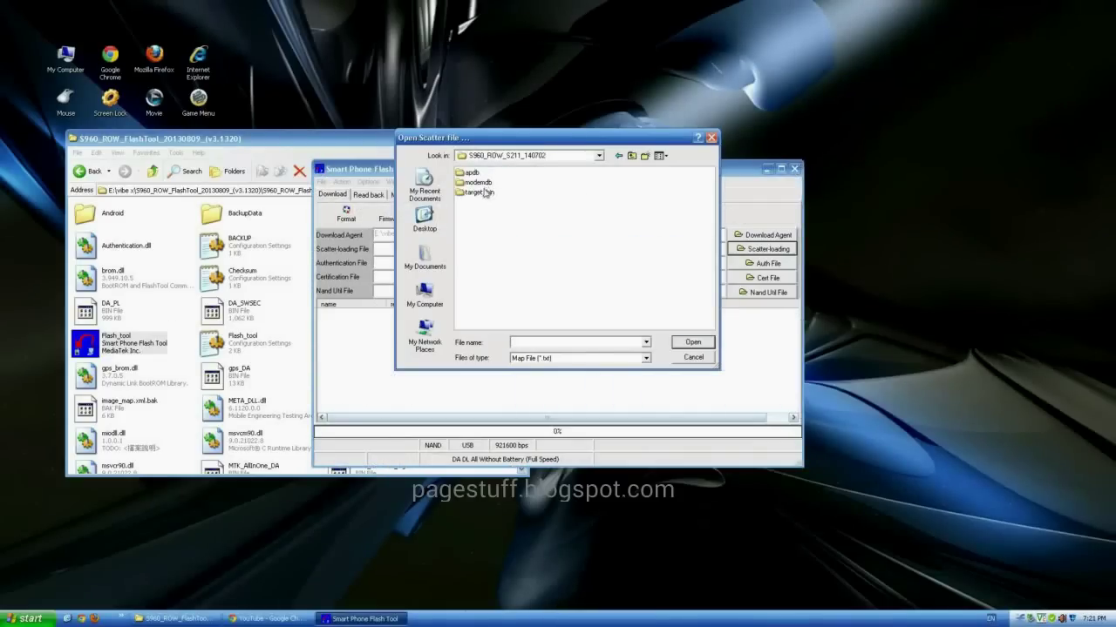
double_click(484, 193)
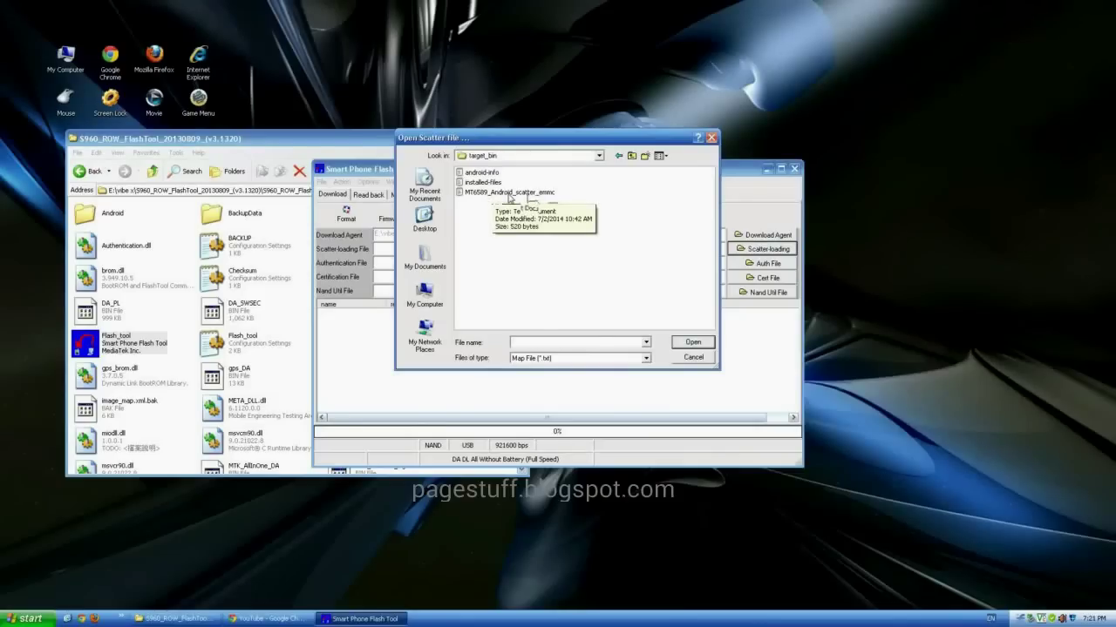
left_click(510, 193)
left_click(691, 344)
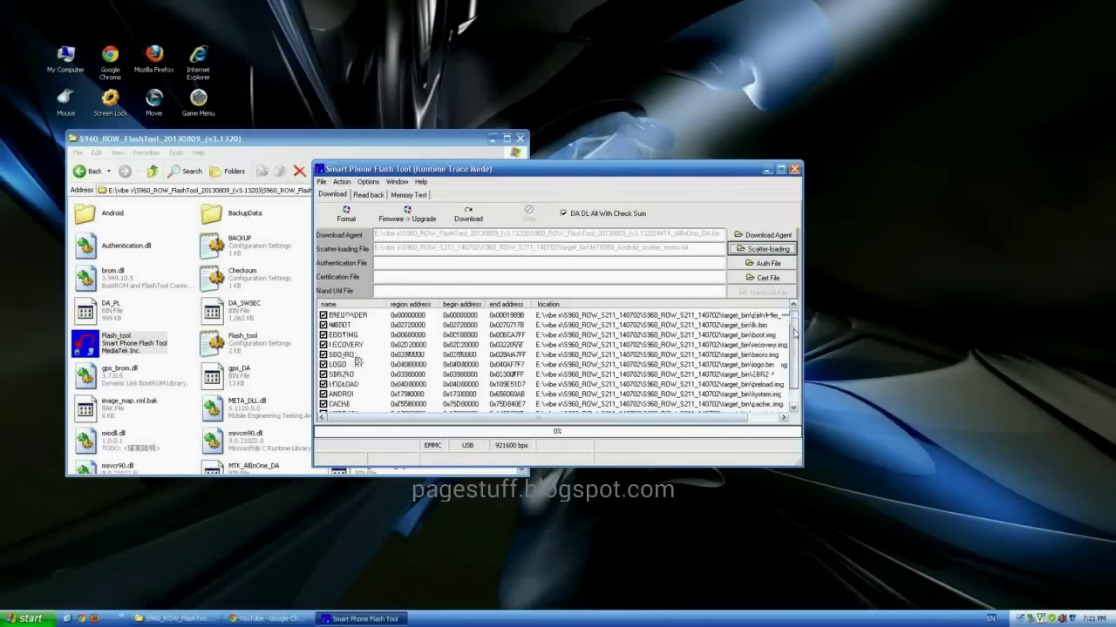
Start the Download of all checked ROM images to the phone and move the flash tool window clear of the folder window.
scroll(753, 343, "down", 1)
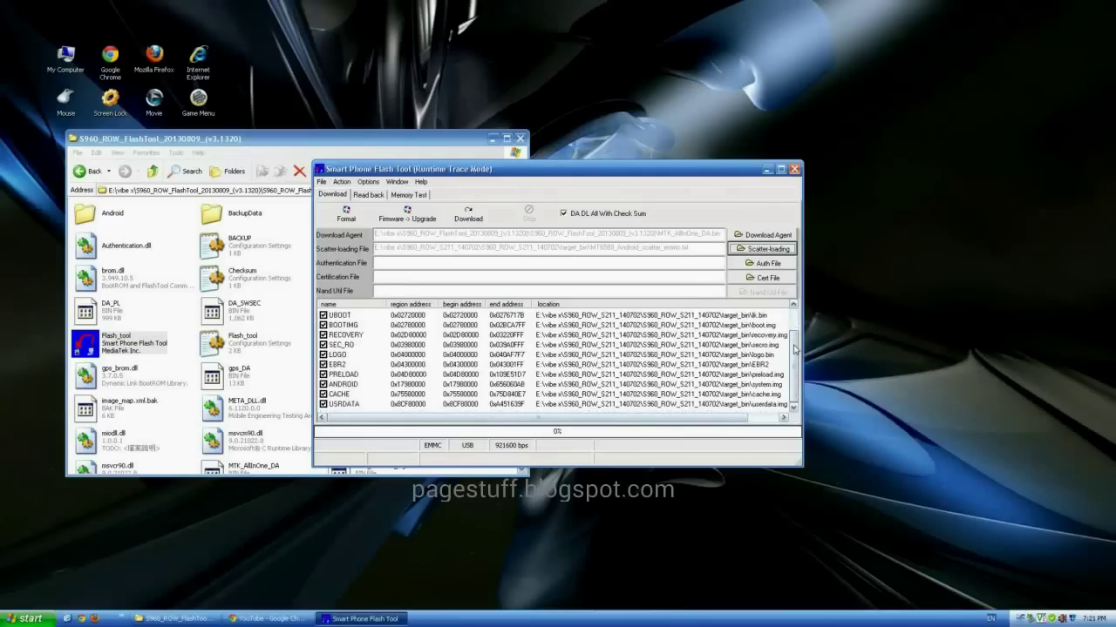
left_click(480, 222)
left_click_drag(483, 169, 711, 142)
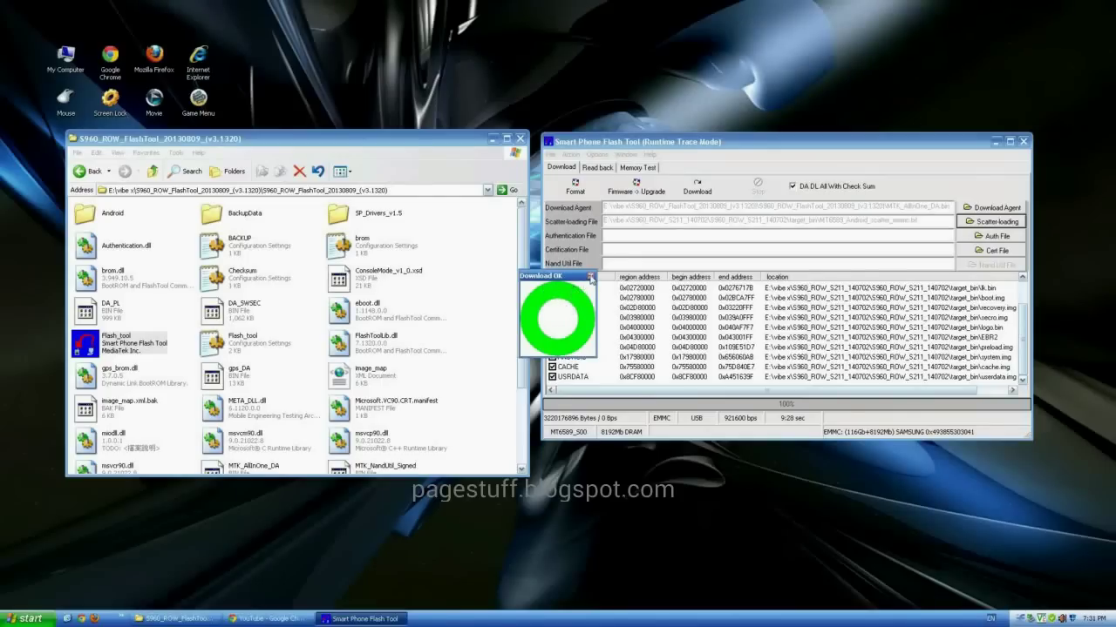
Dismiss the Download OK notice, then close Smart Phone Flash Tool and the S960_ROW_FlashTool folder window.
left_click(590, 278)
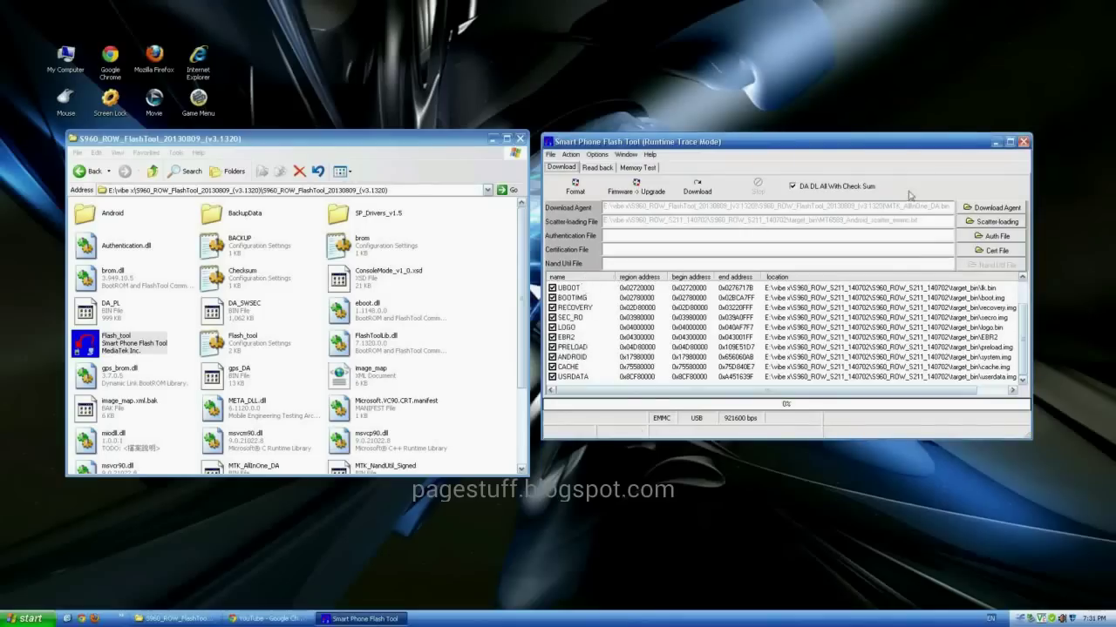
left_click(1023, 143)
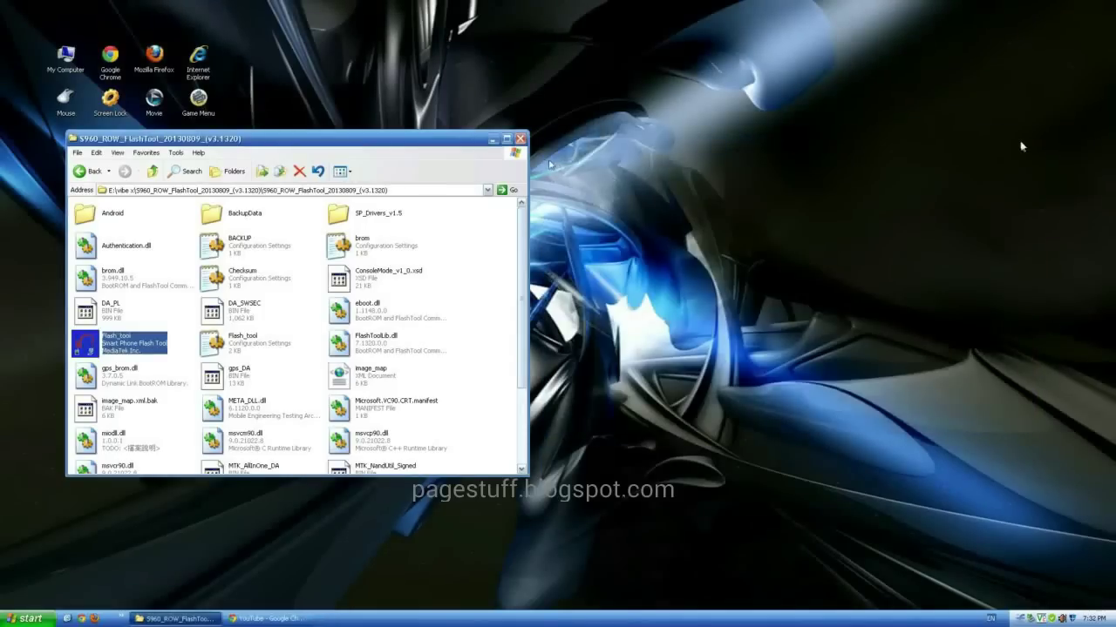
left_click(521, 139)
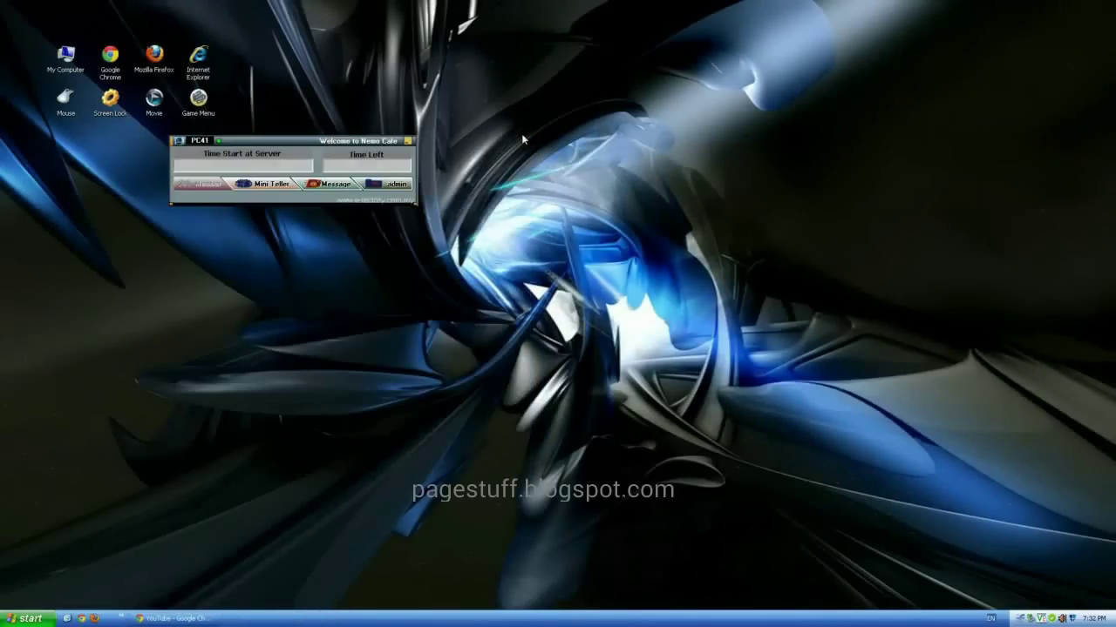